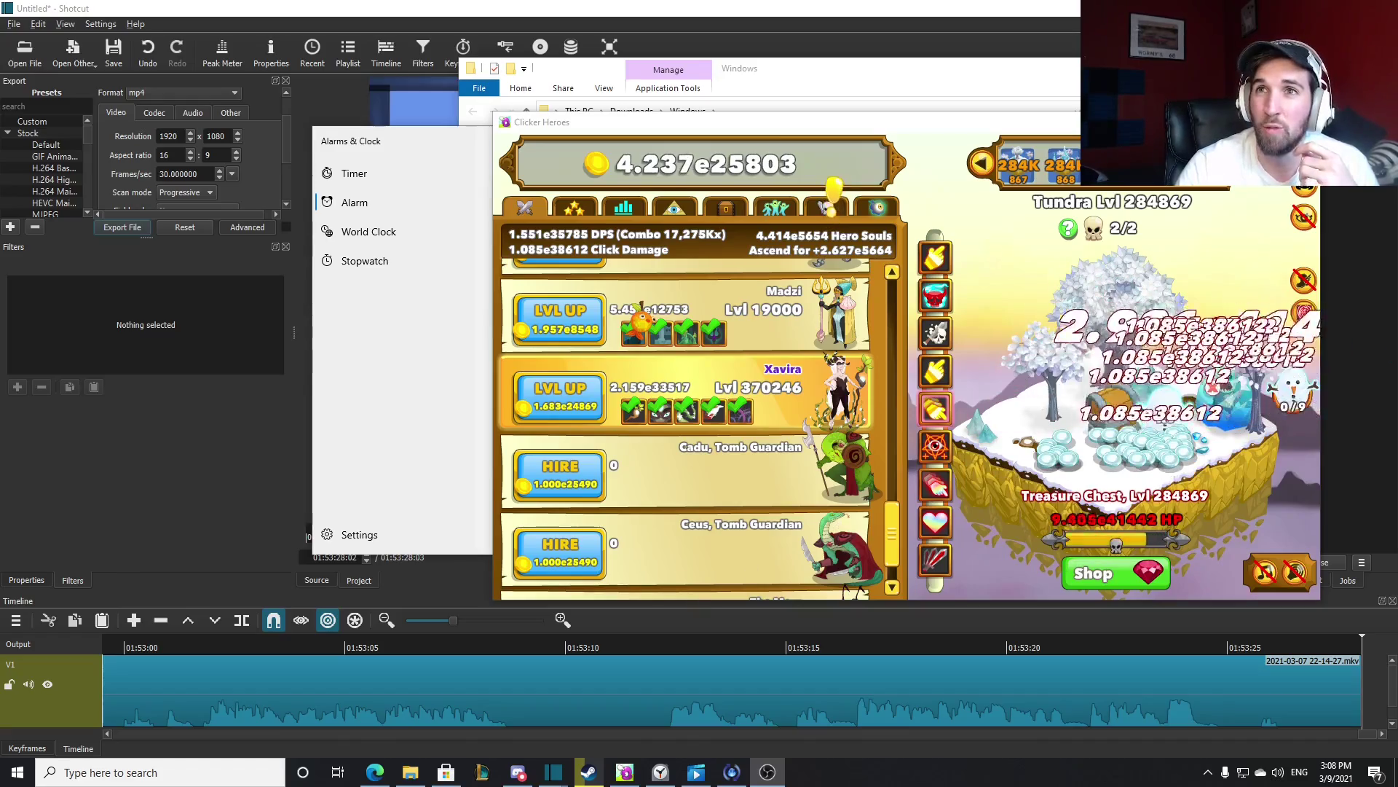
Switch to the web browser and open remove.bg in a new tab.
key(alt+Tab)
drag(1351, 283, 767, 6)
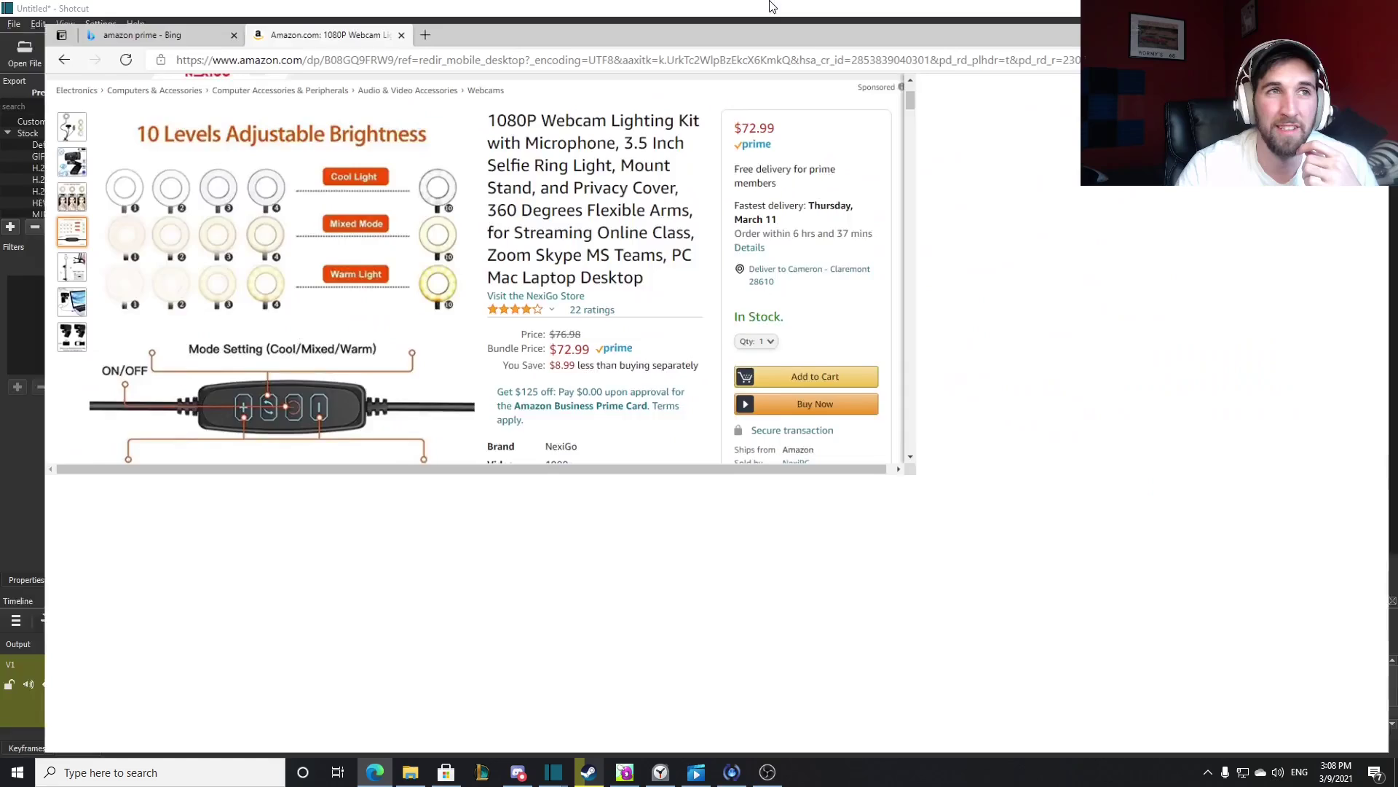
click(394, 12)
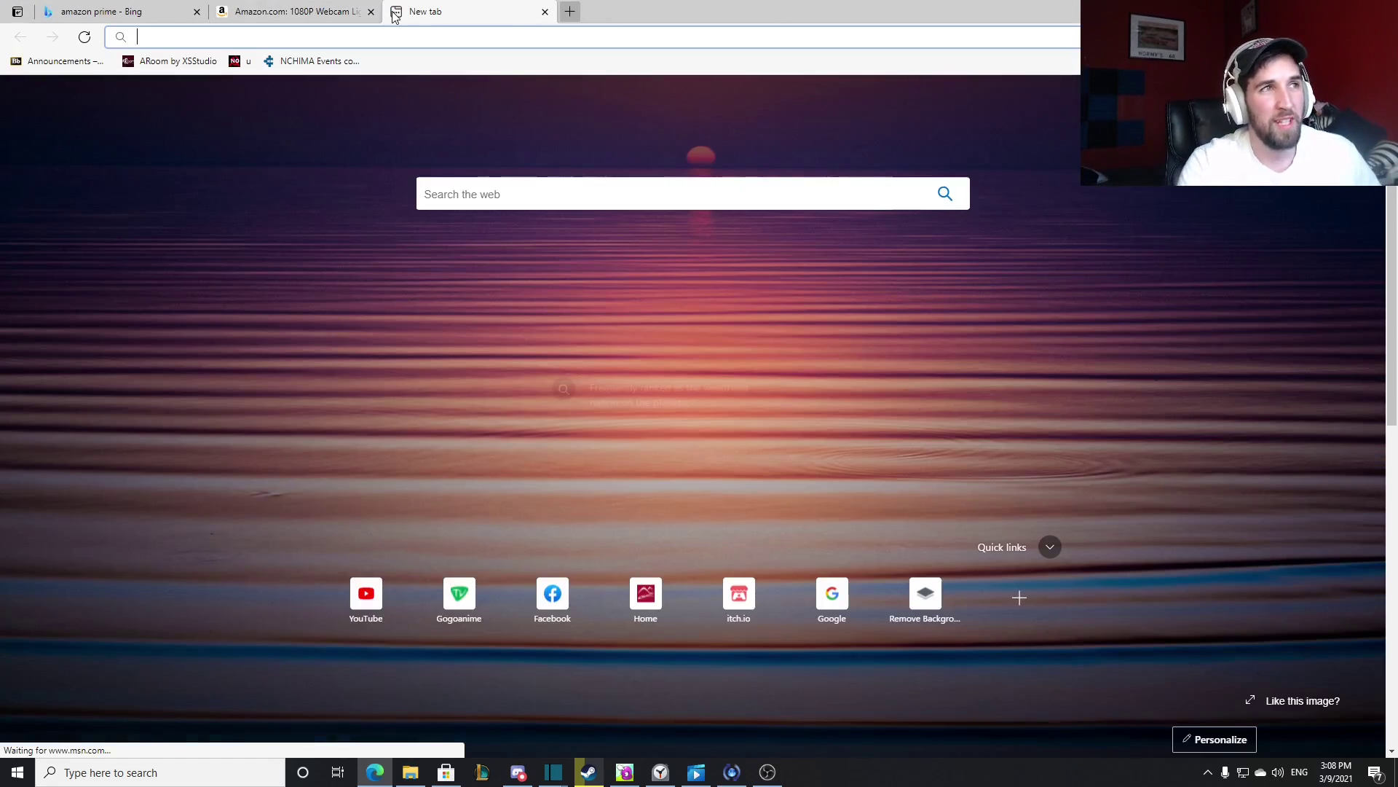
text(remove.bg)
key(Return)
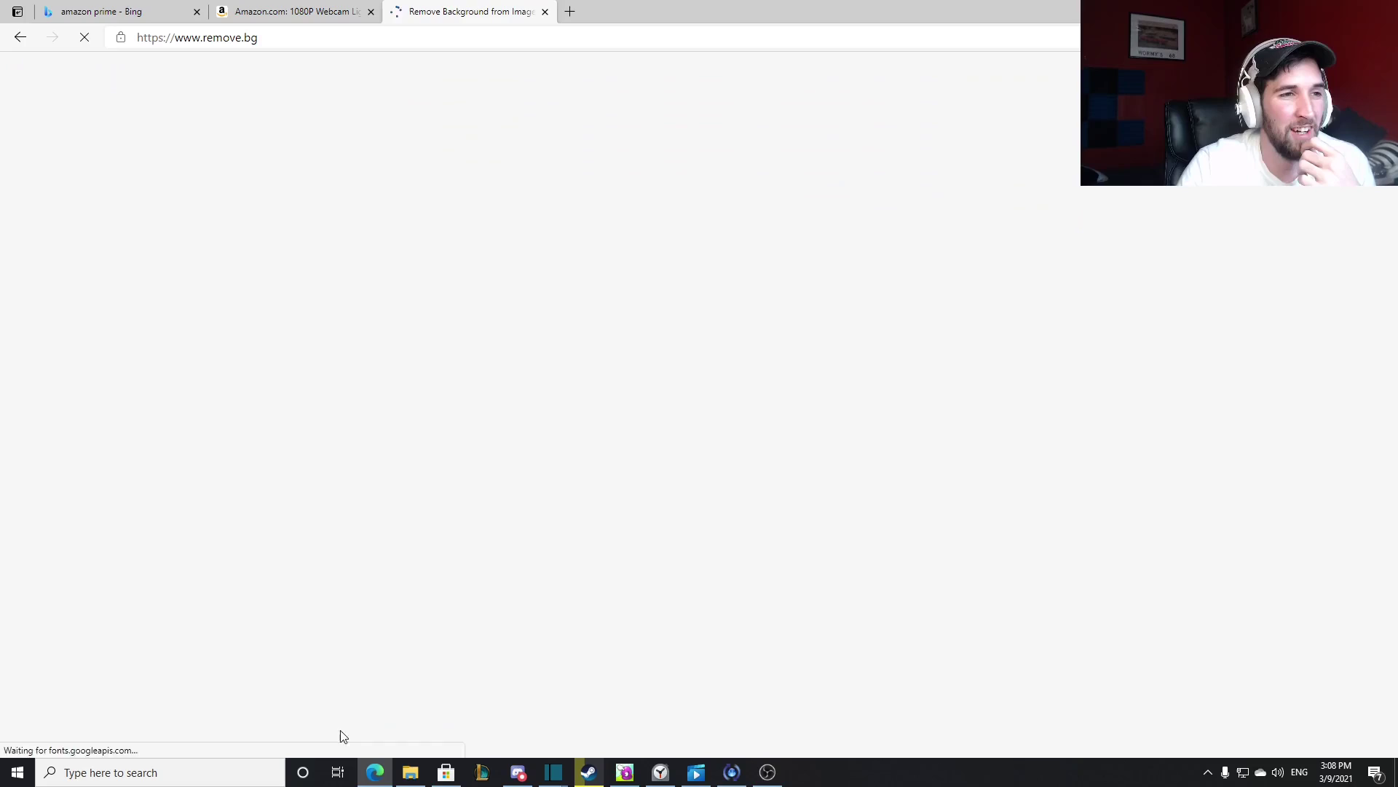
Try to open the Windows Camera app.
click(235, 774)
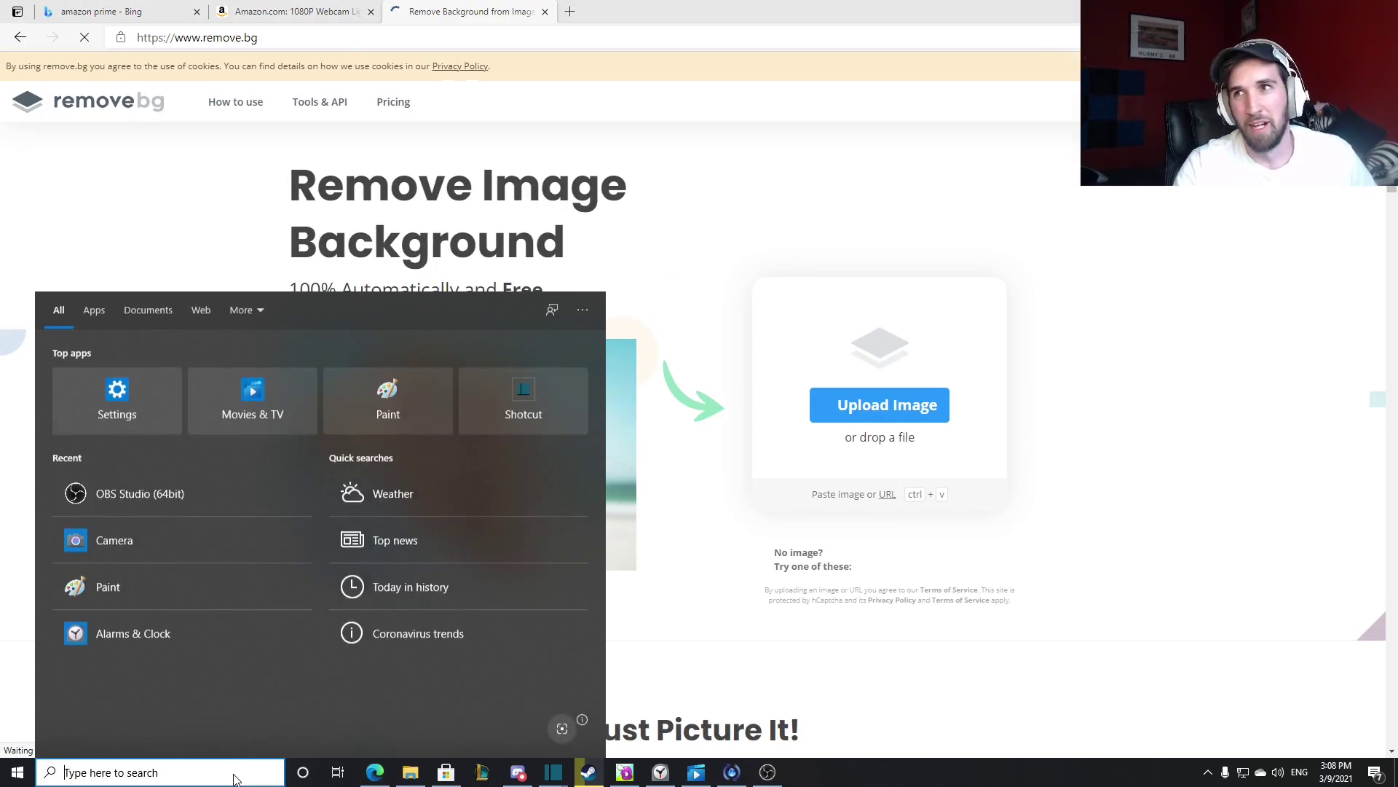
text(camera)
key(Return)
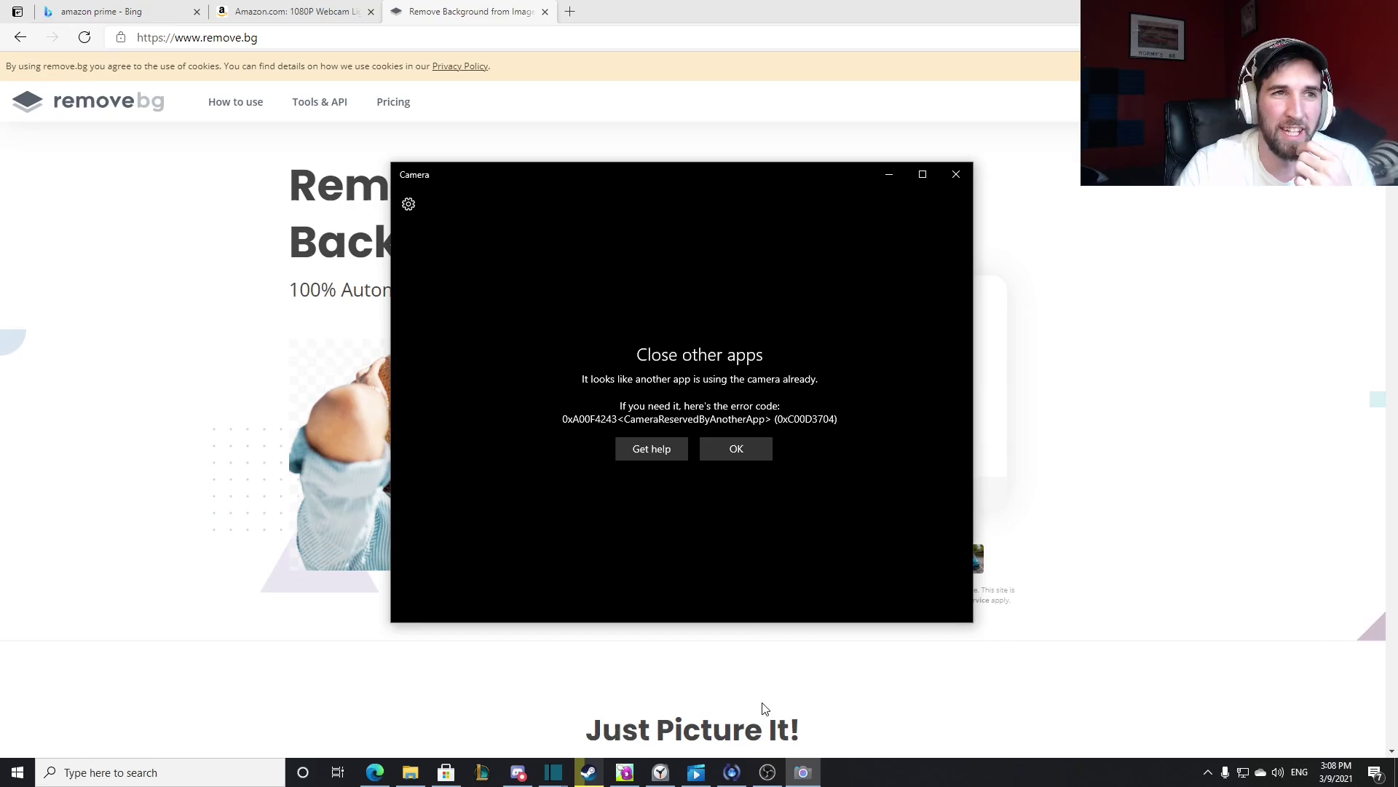
click(736, 445)
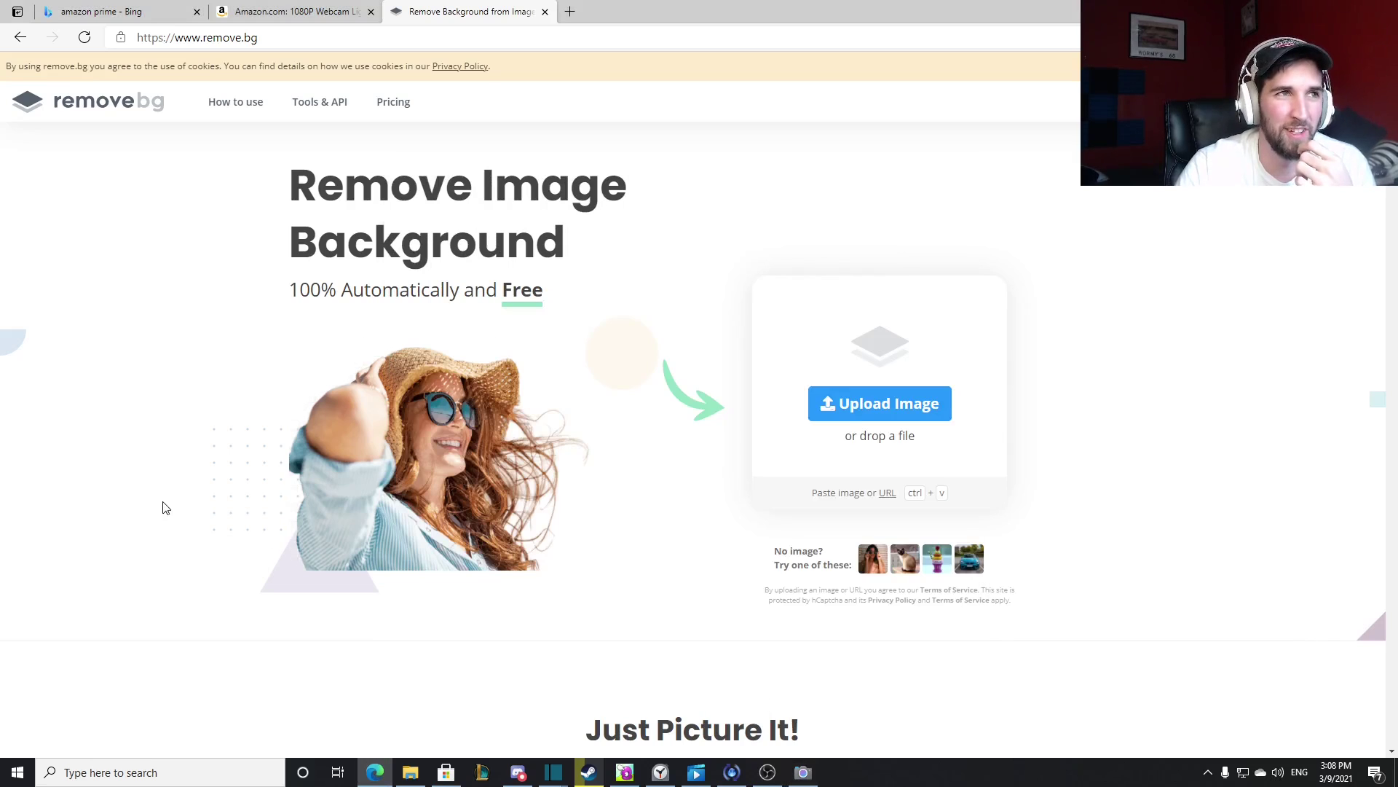
Upload the photo WIN_20210209_18_43_36_Pro from the Pictures Camera Roll folder for background removal and download the preview-size cutout.
click(919, 417)
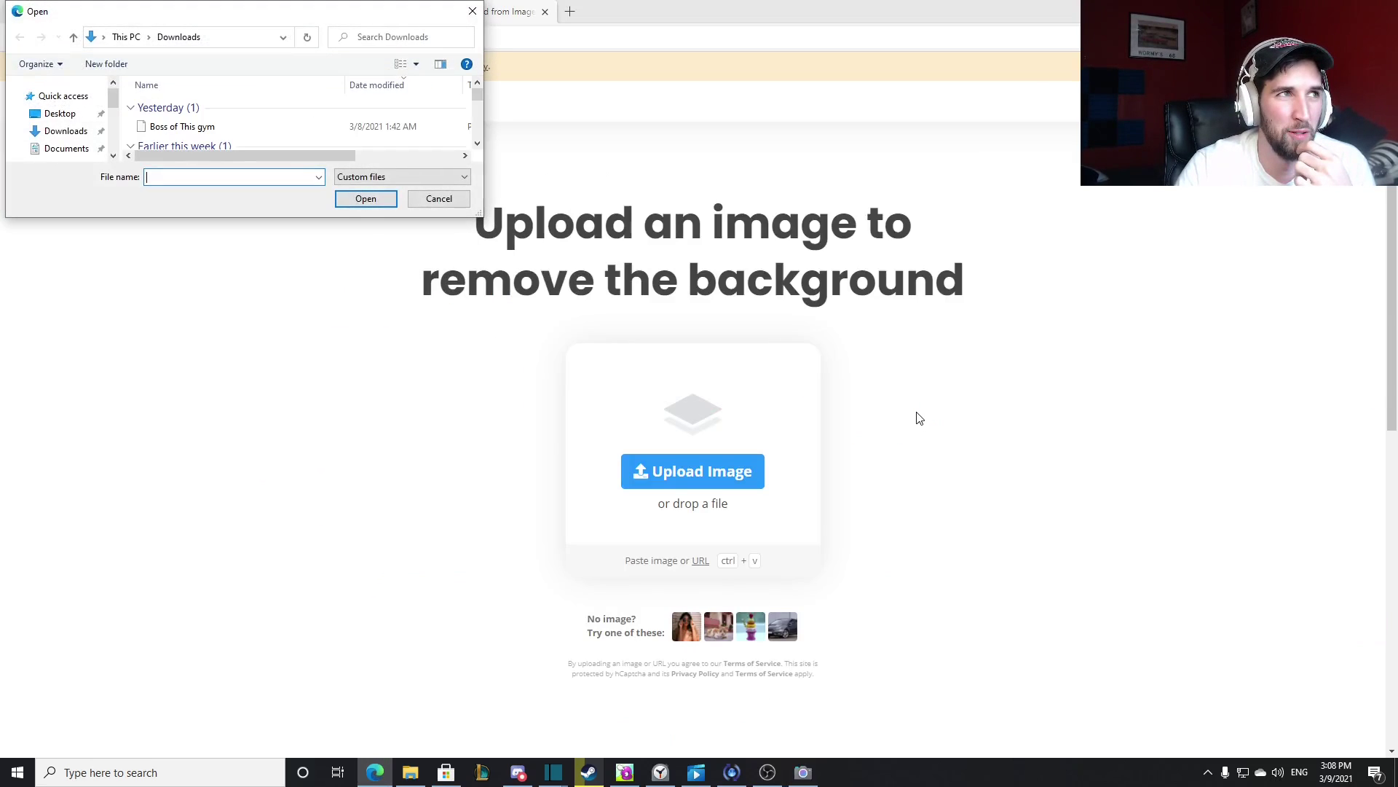
click(62, 115)
click(69, 132)
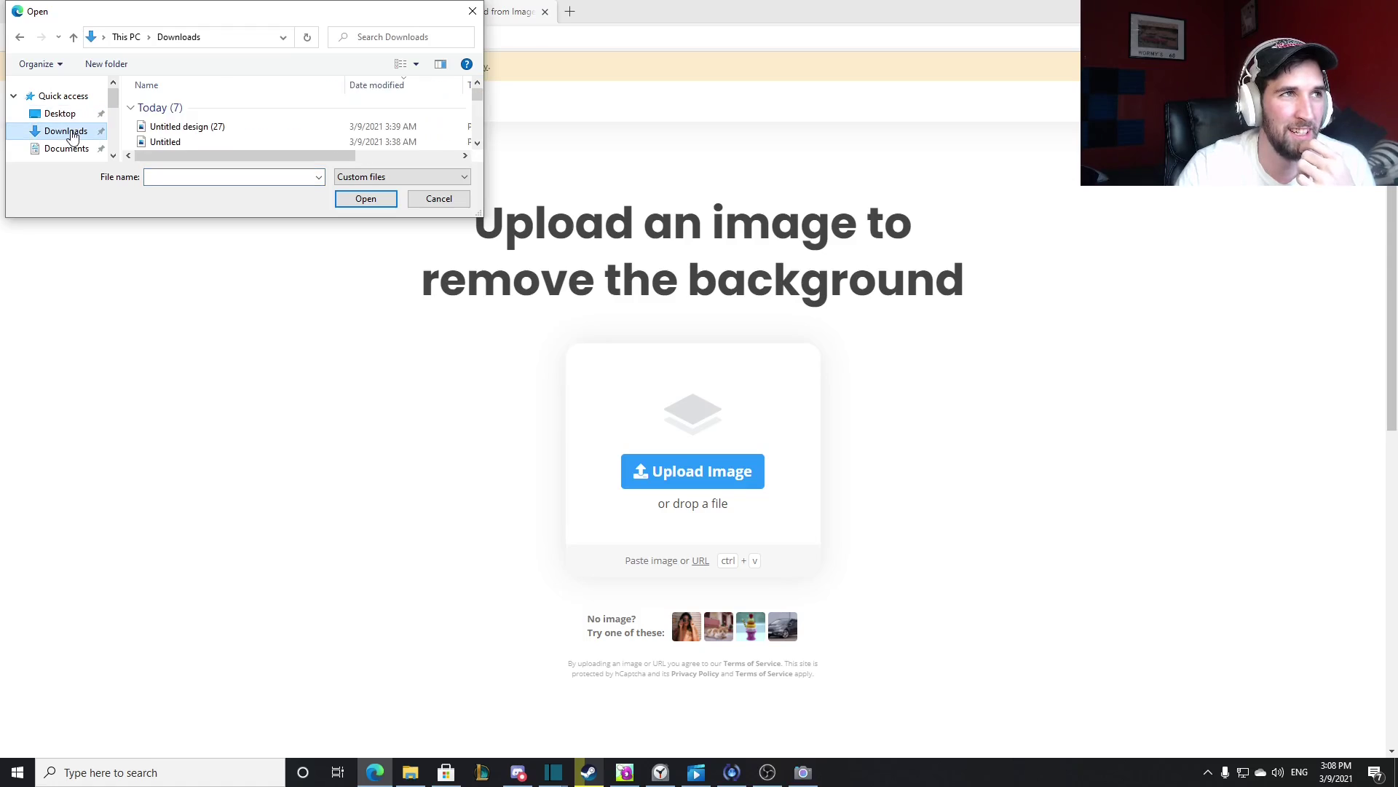
scroll(74, 149, down, 1)
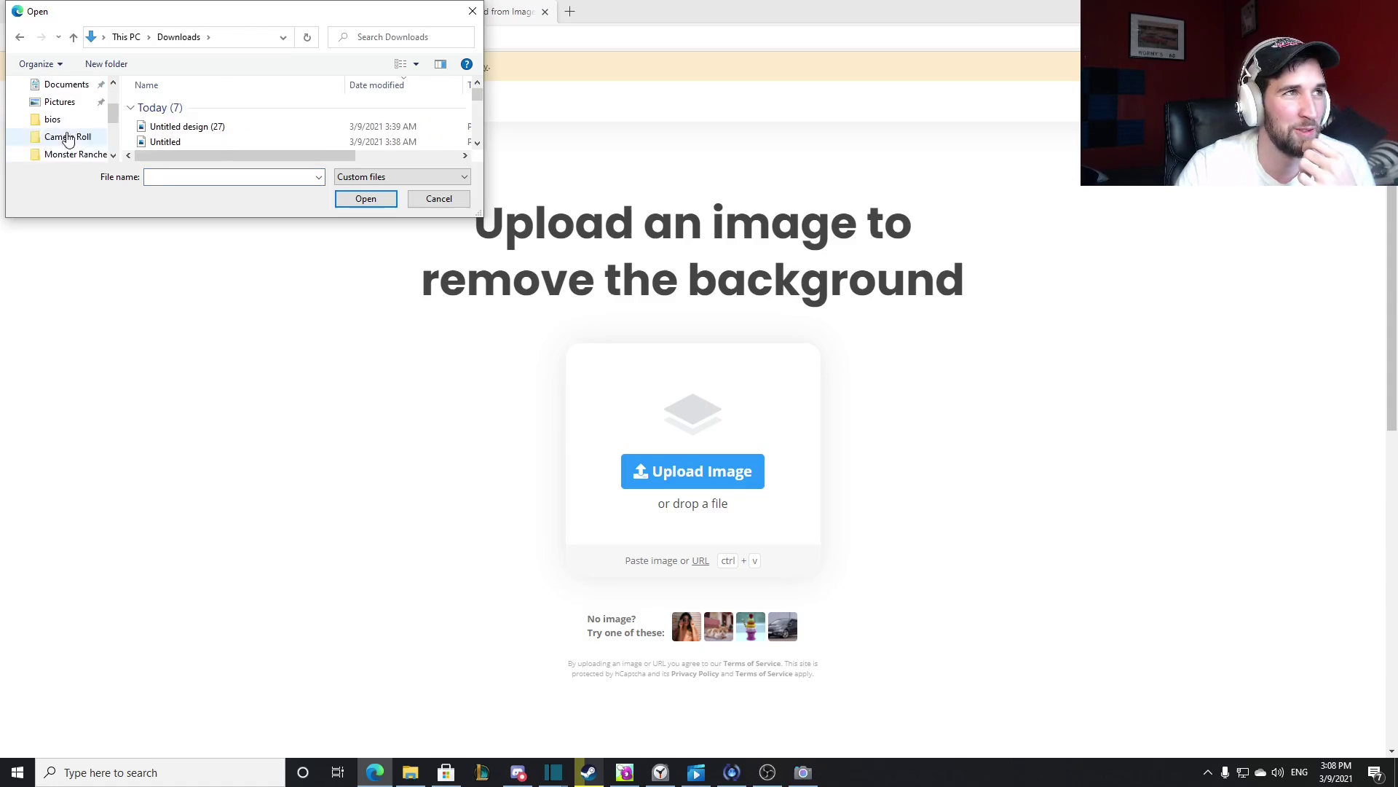
click(60, 119)
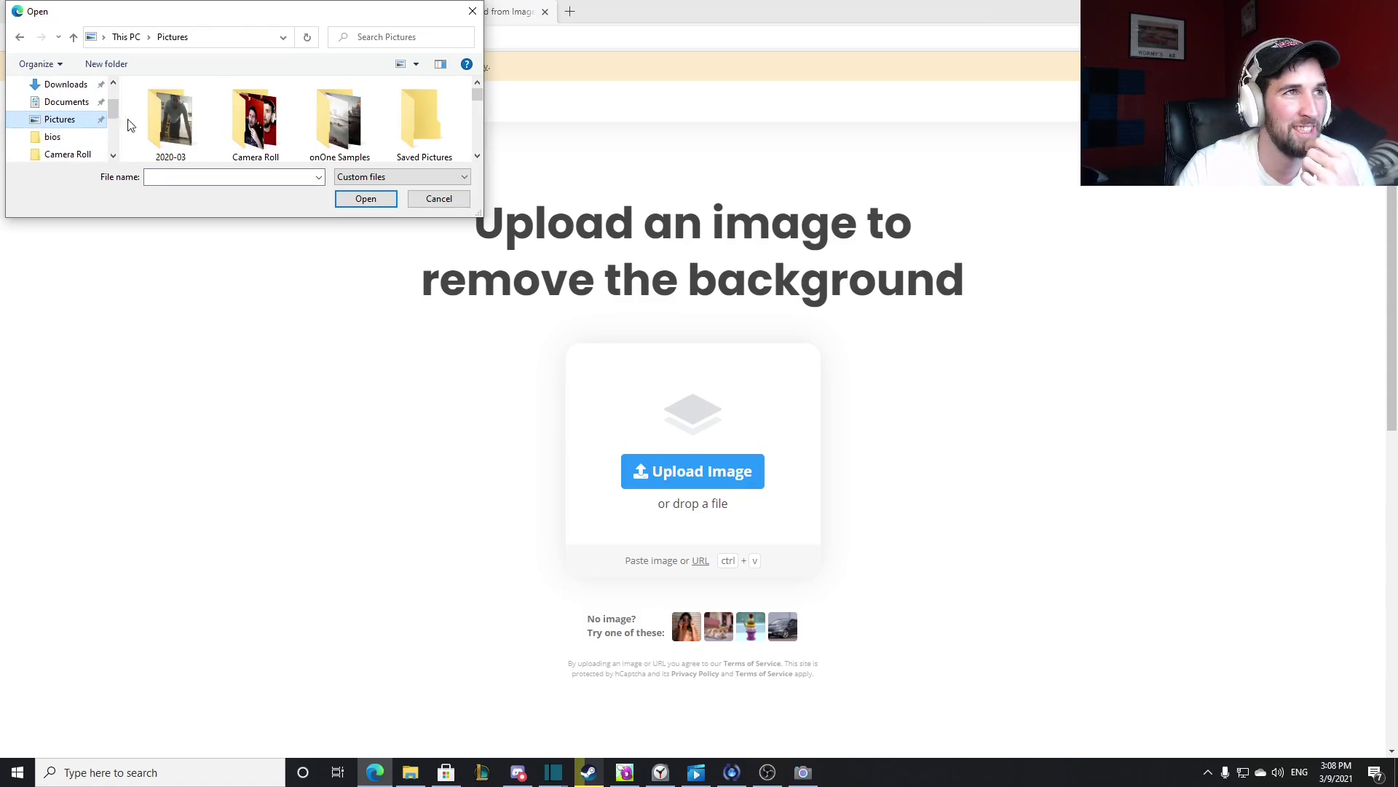
double_click(255, 120)
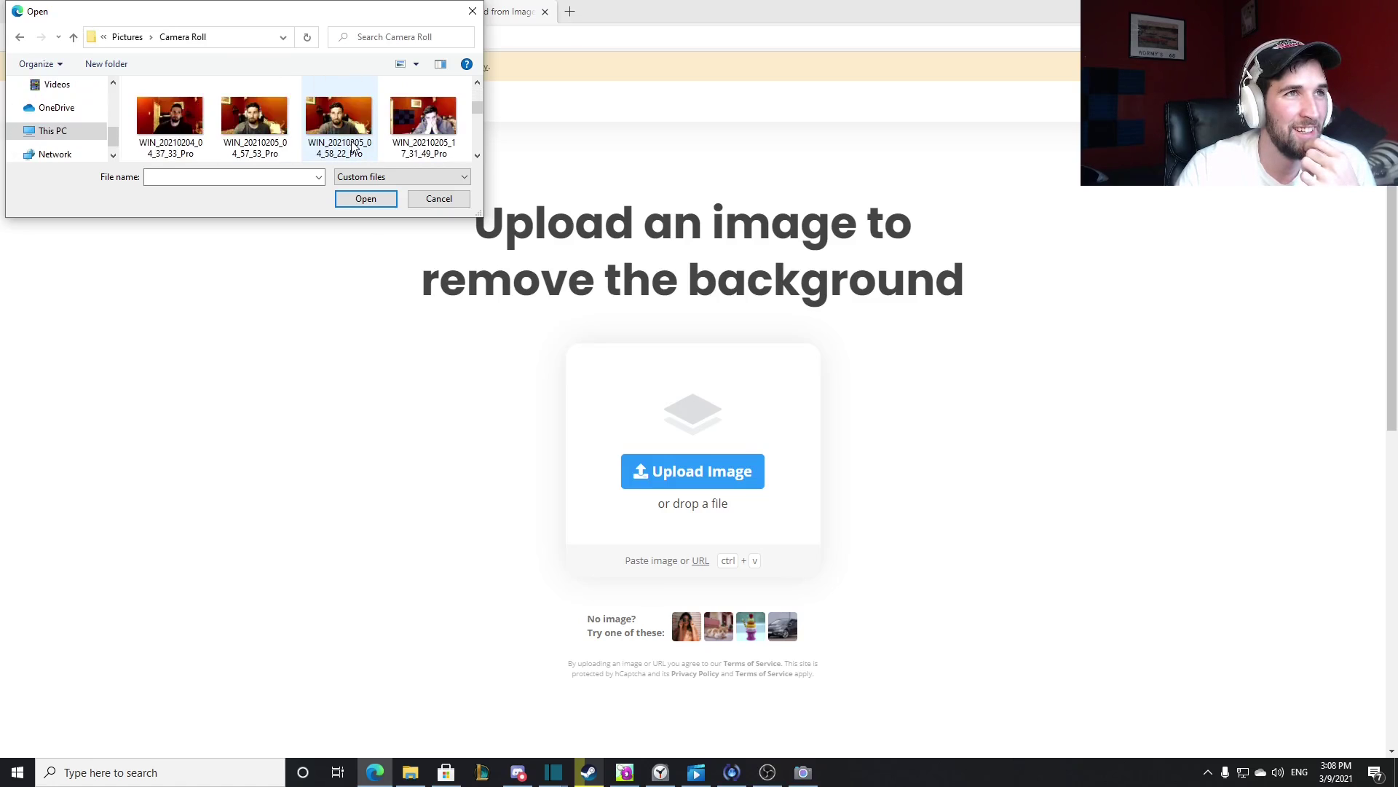
scroll(356, 144, down, 3)
scroll(359, 142, down, 2)
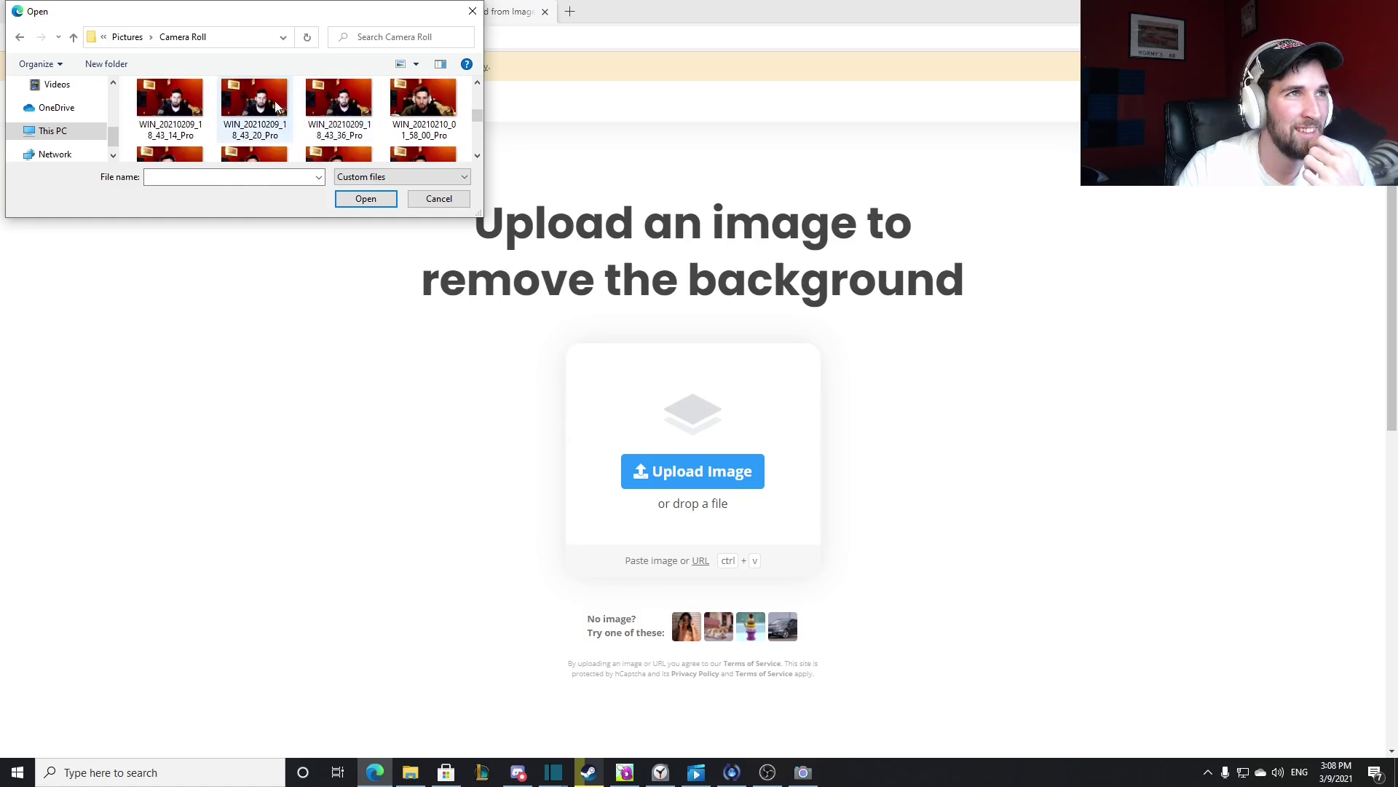
double_click(318, 121)
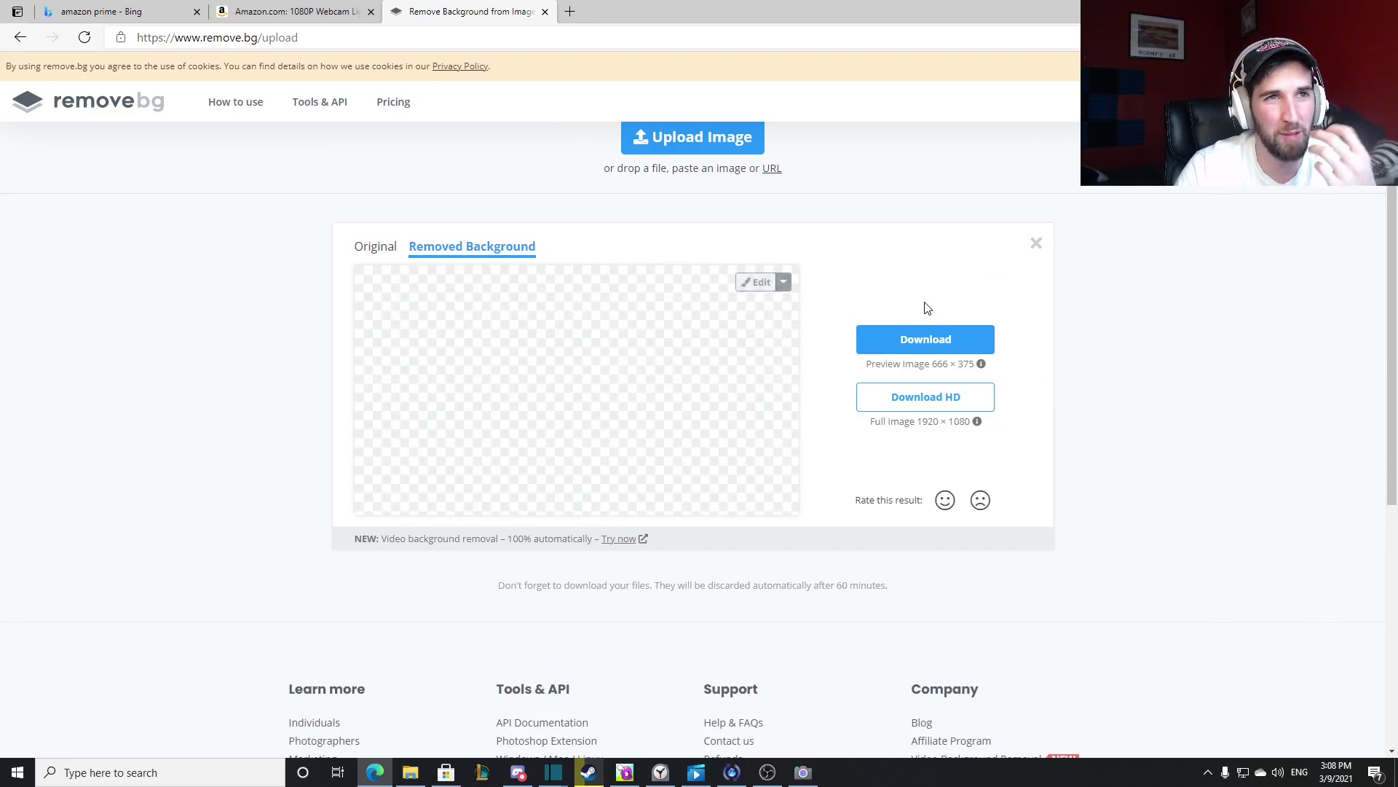
click(916, 339)
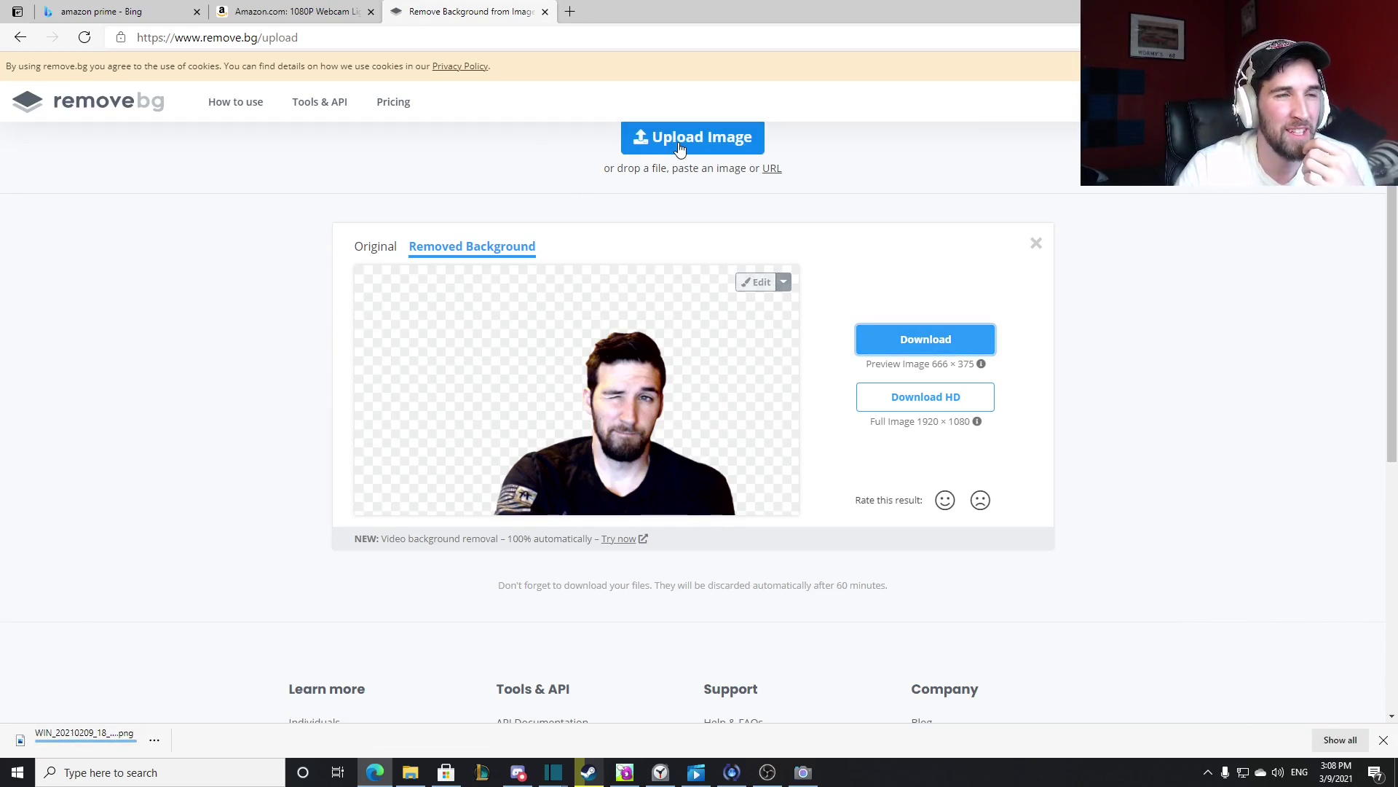
Open canva.com in a new browser tab.
click(572, 10)
text(canva.com)
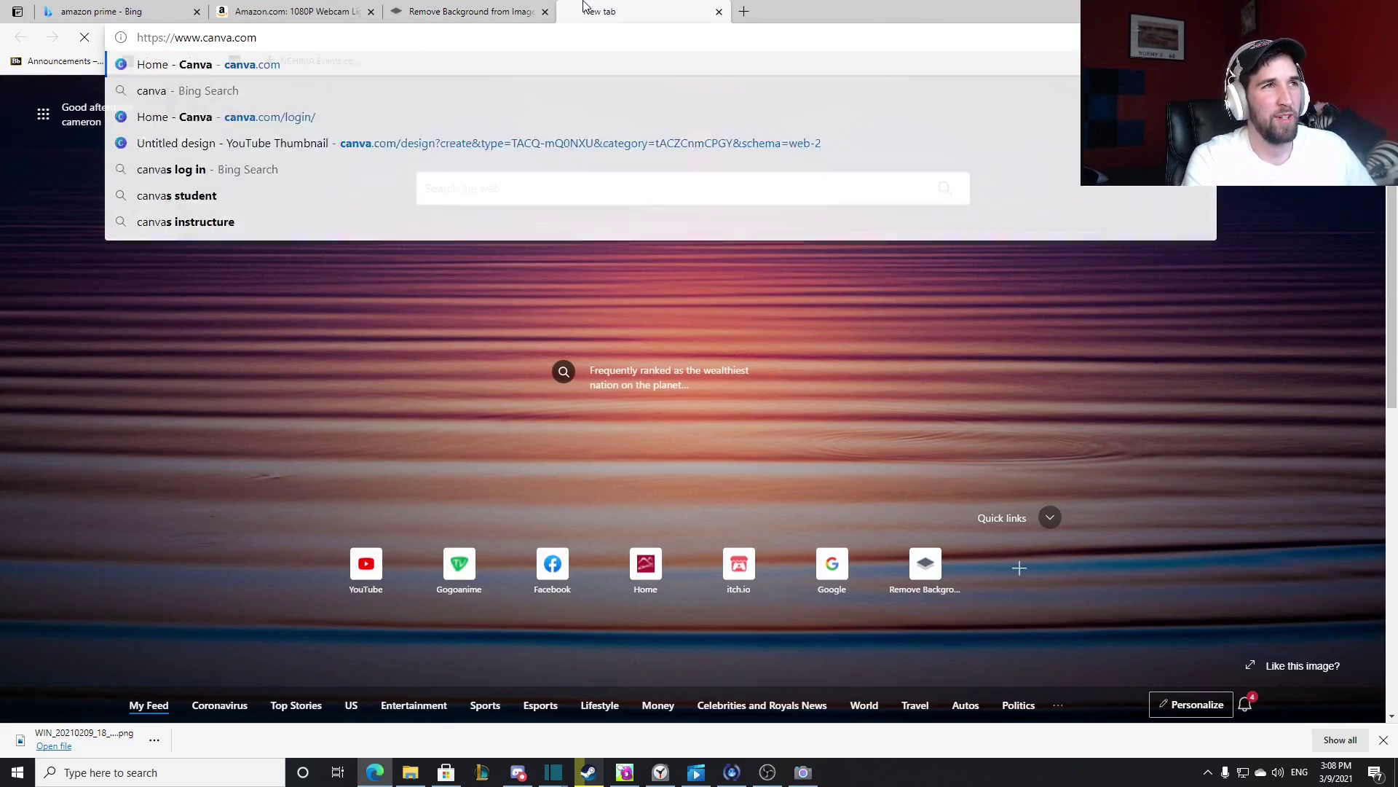
key(Return)
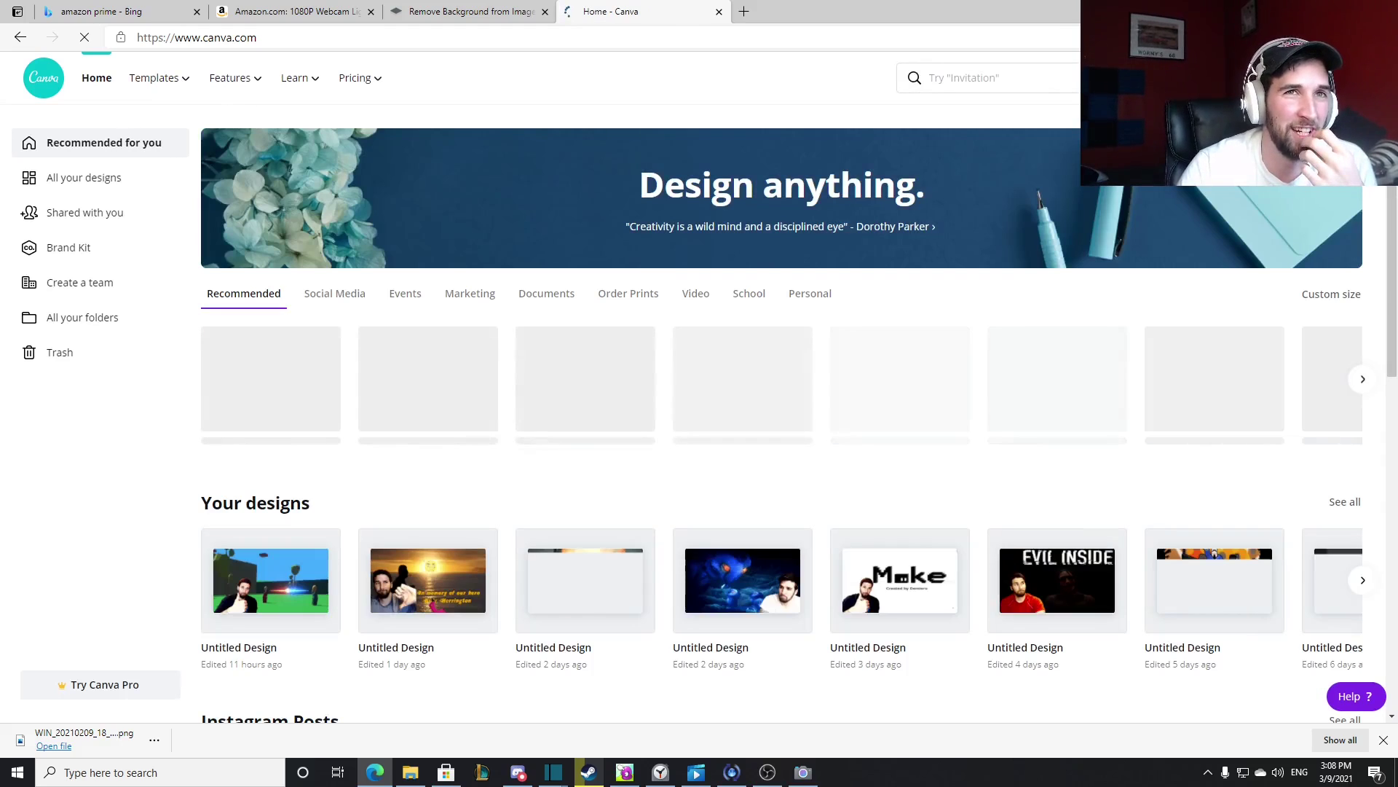
Search Canva for "youtube thumbnail" and create a blank YouTube Thumbnail design.
click(1180, 78)
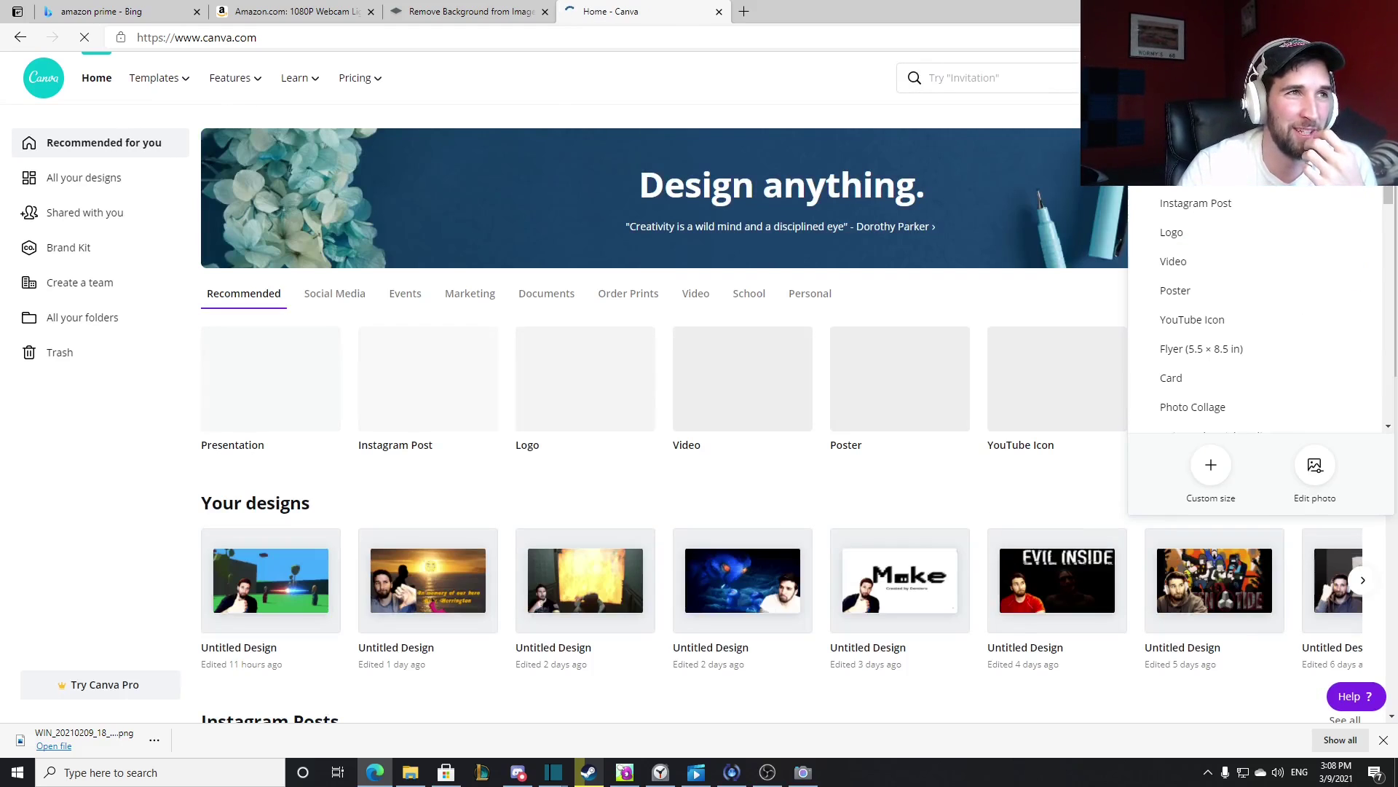
click(1058, 67)
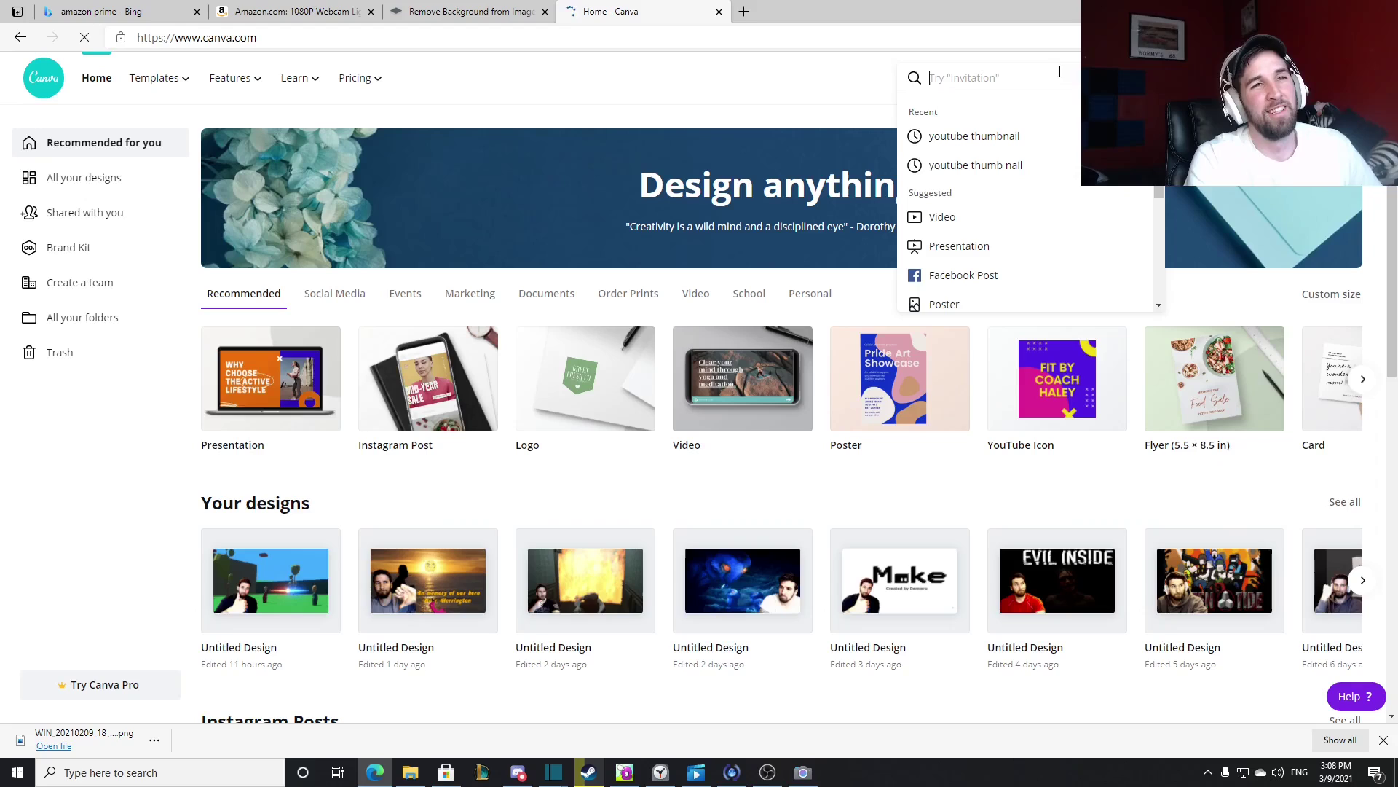
text(youtube thumbnail)
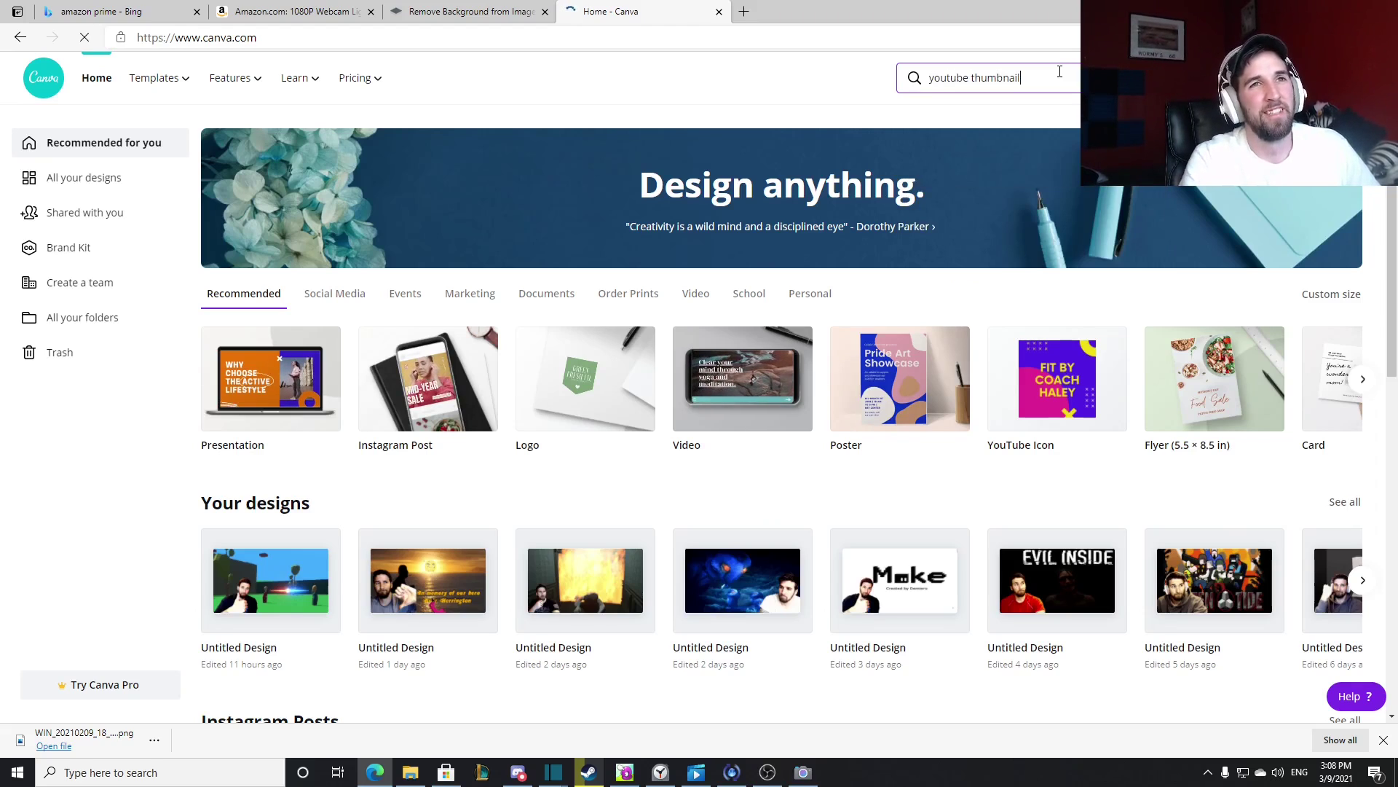
key(Return)
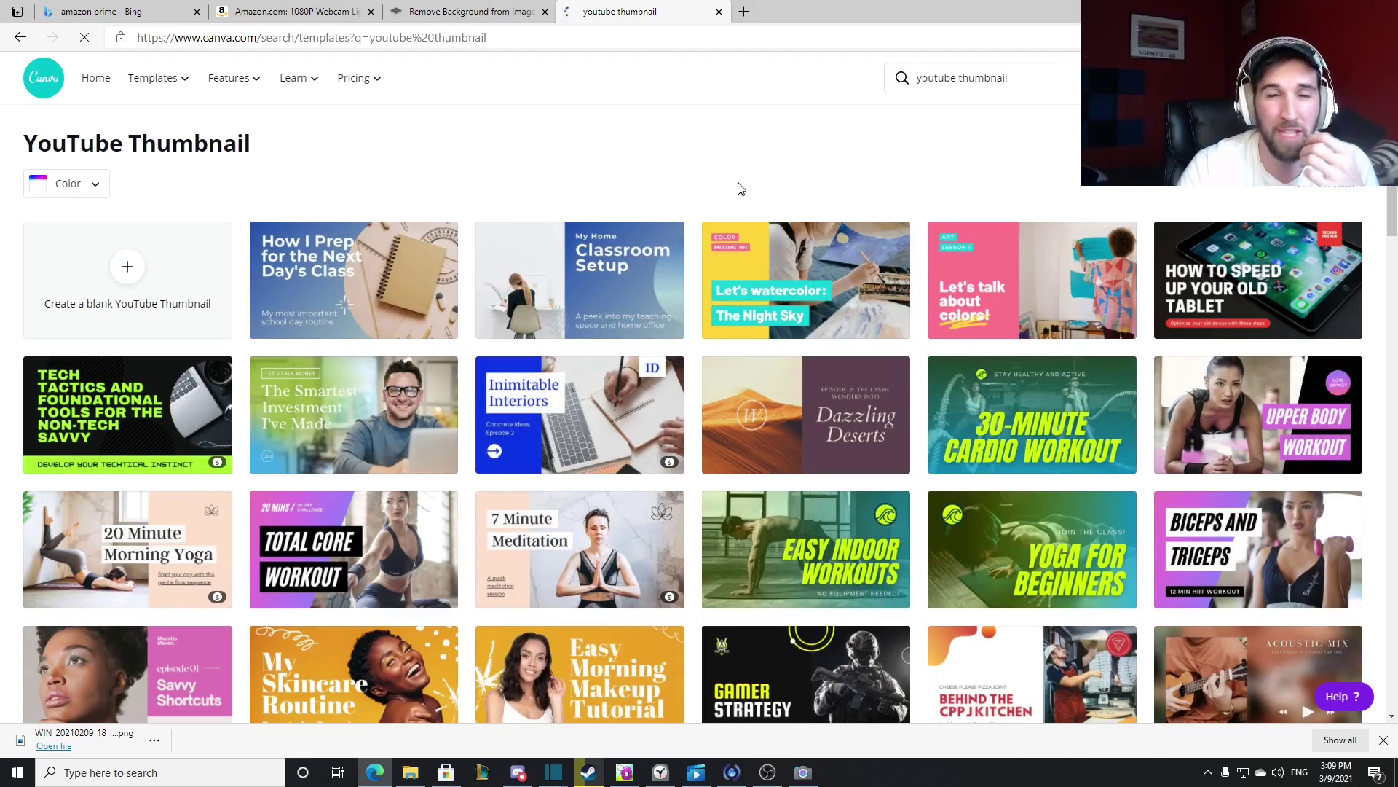
click(128, 270)
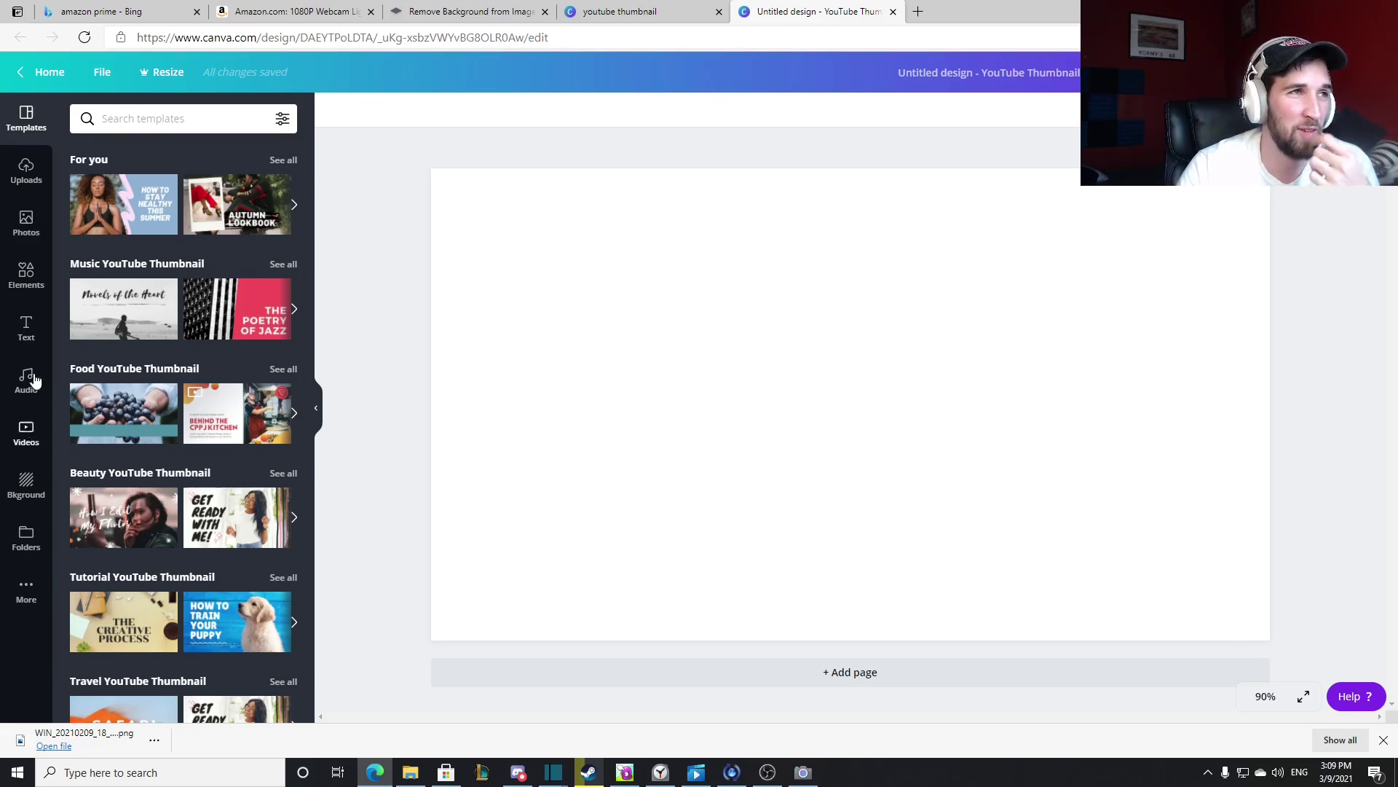
Upload the background-removed photo from the device's Downloads folder to the Canva image uploads.
click(20, 178)
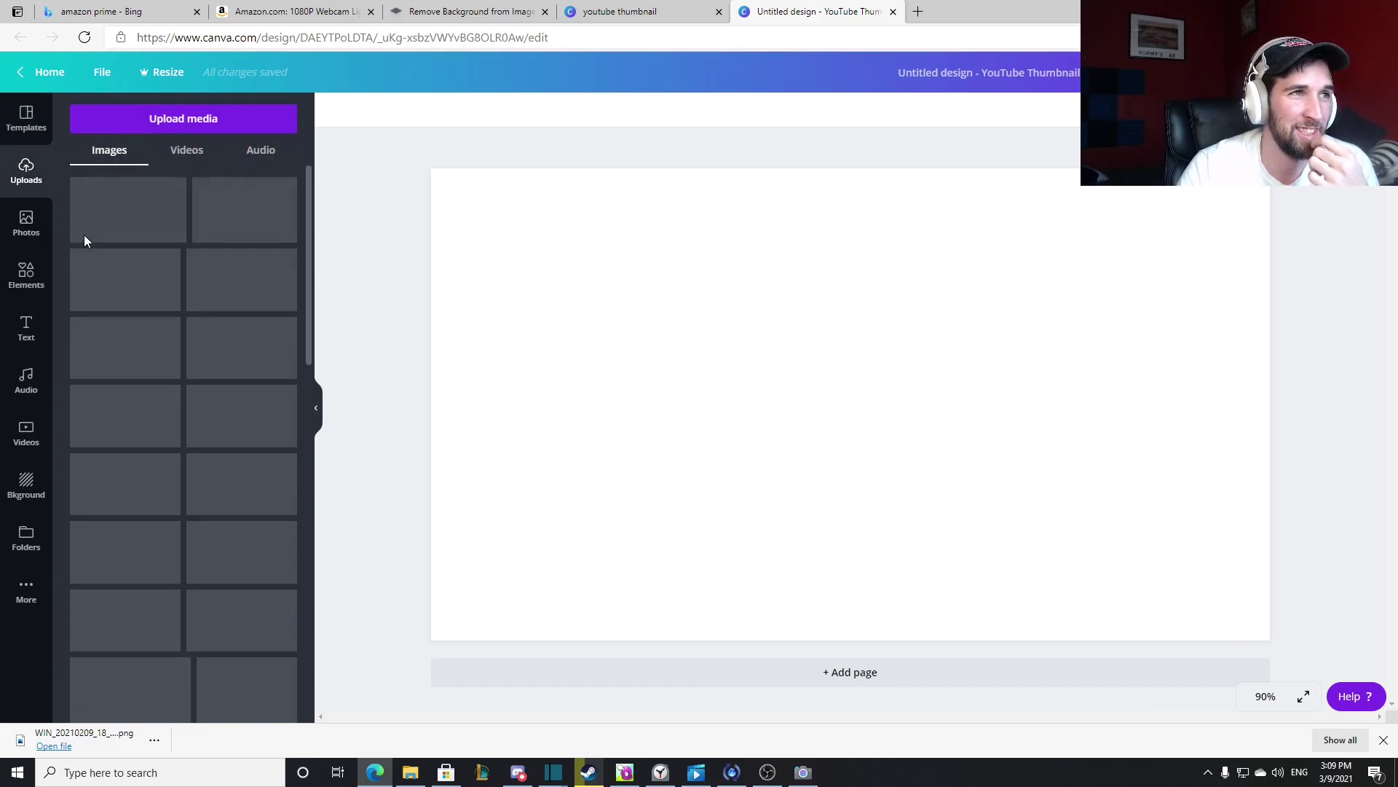
click(172, 120)
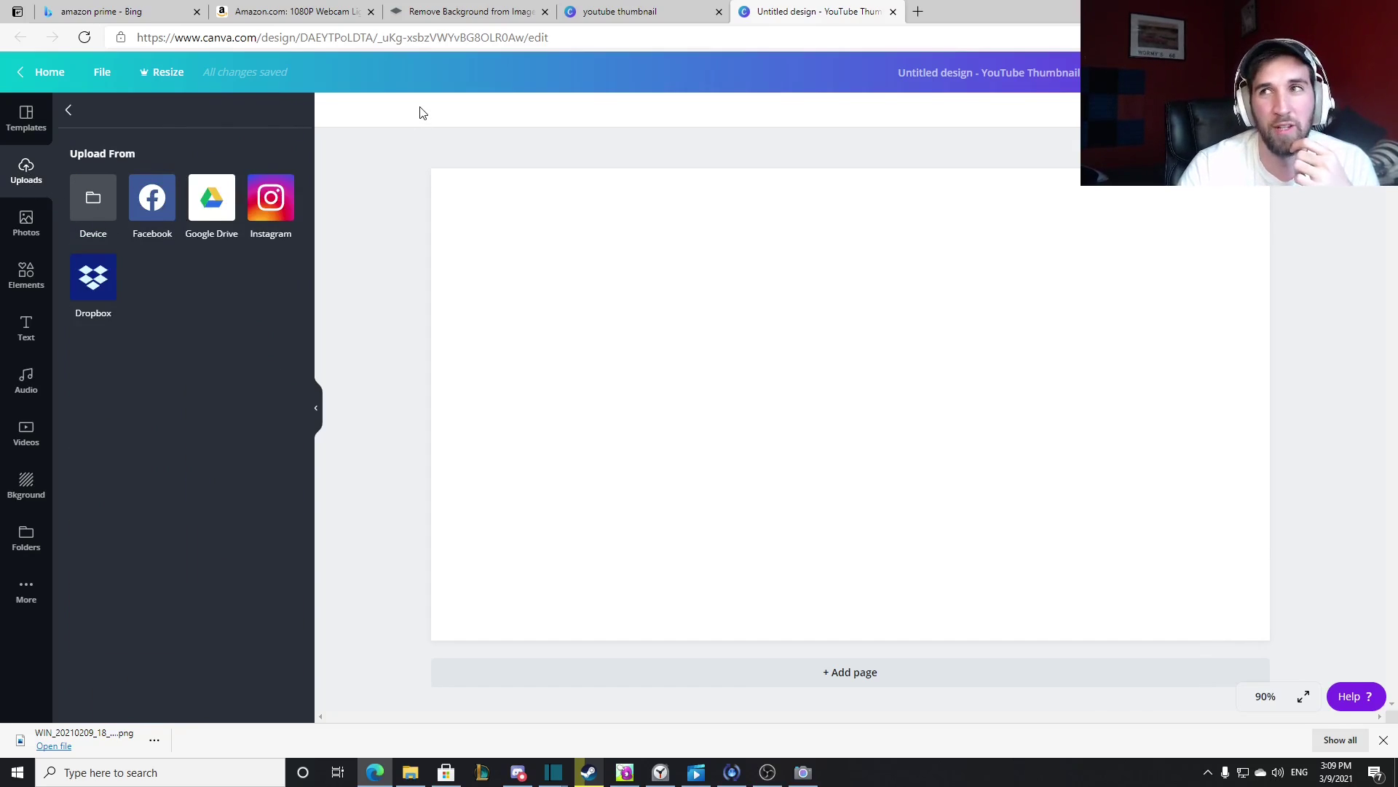
click(27, 219)
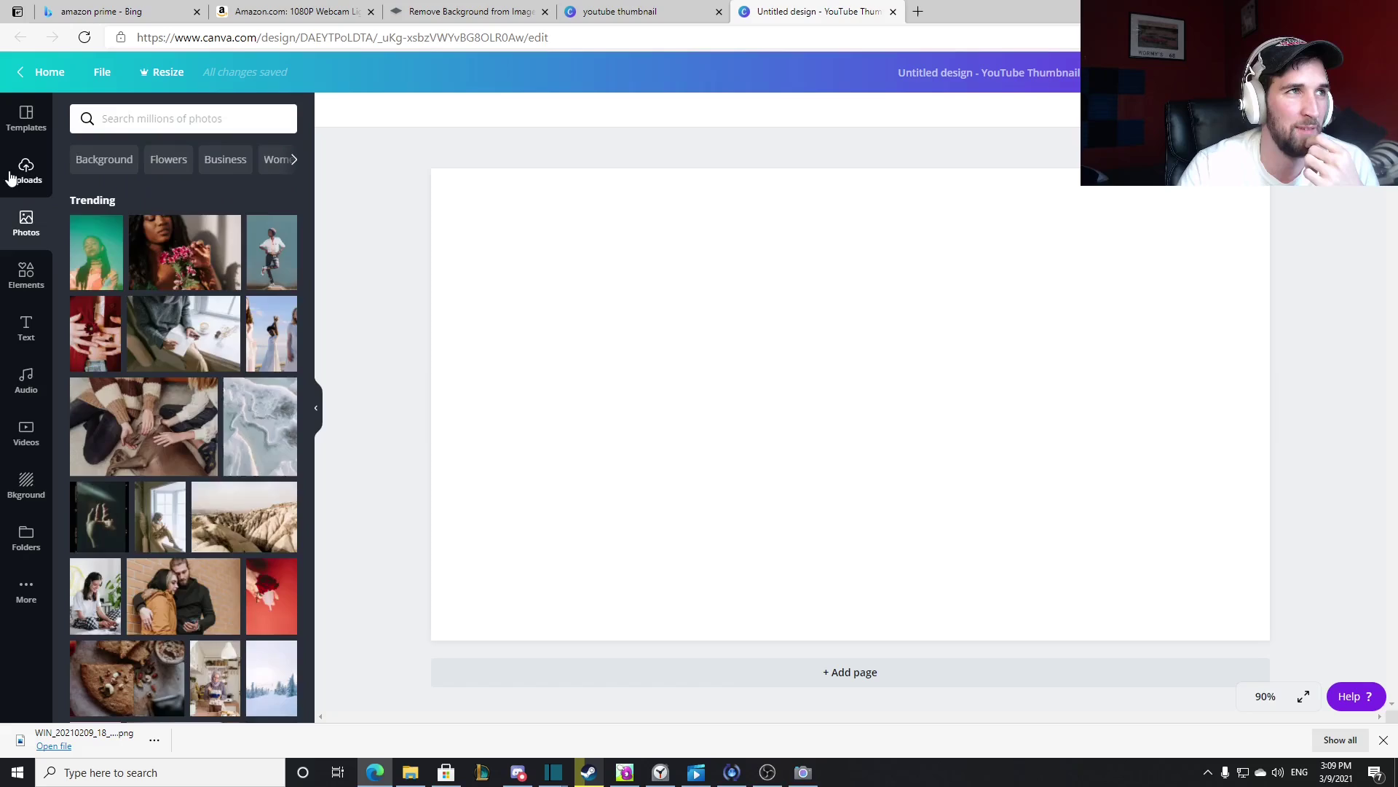
click(17, 178)
click(97, 211)
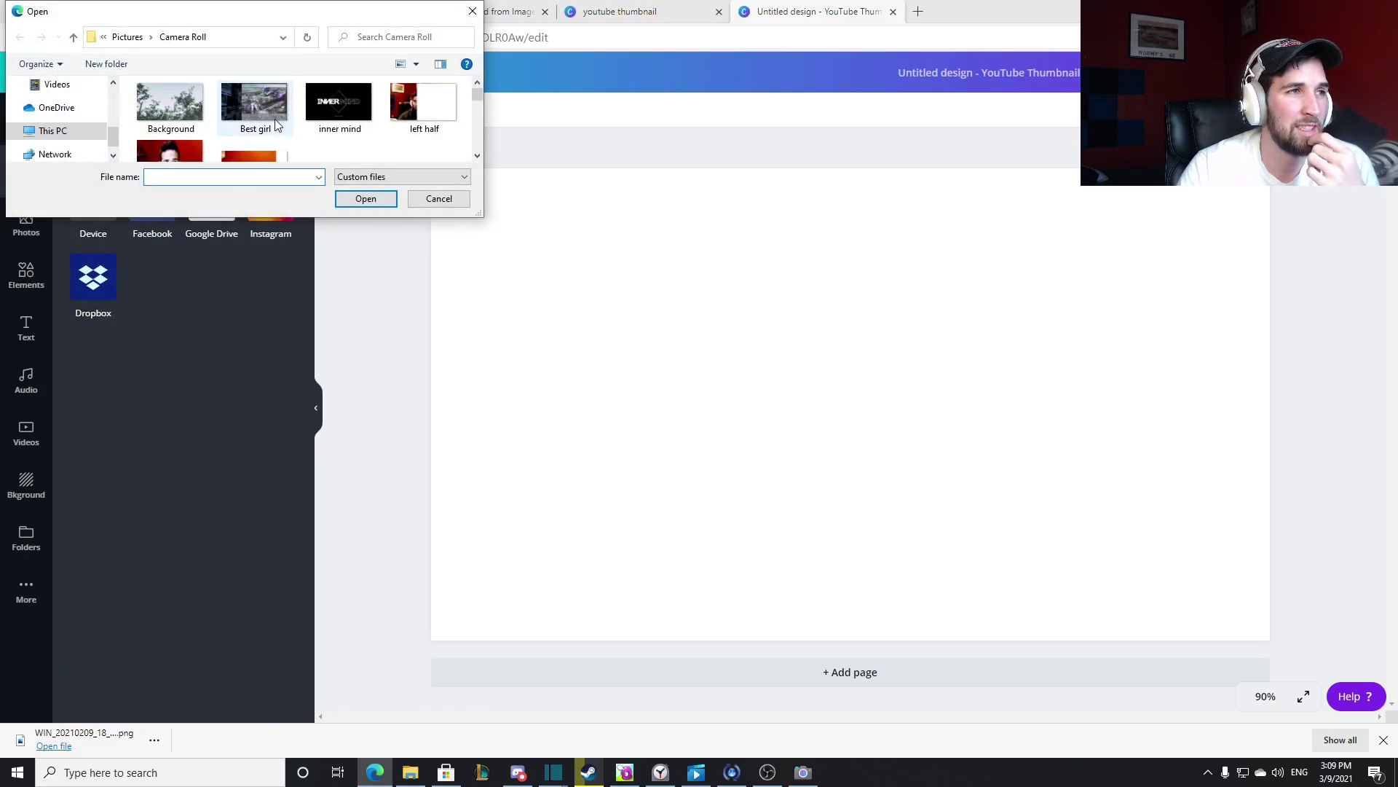
scroll(317, 136, down, 3)
scroll(81, 132, up, 1)
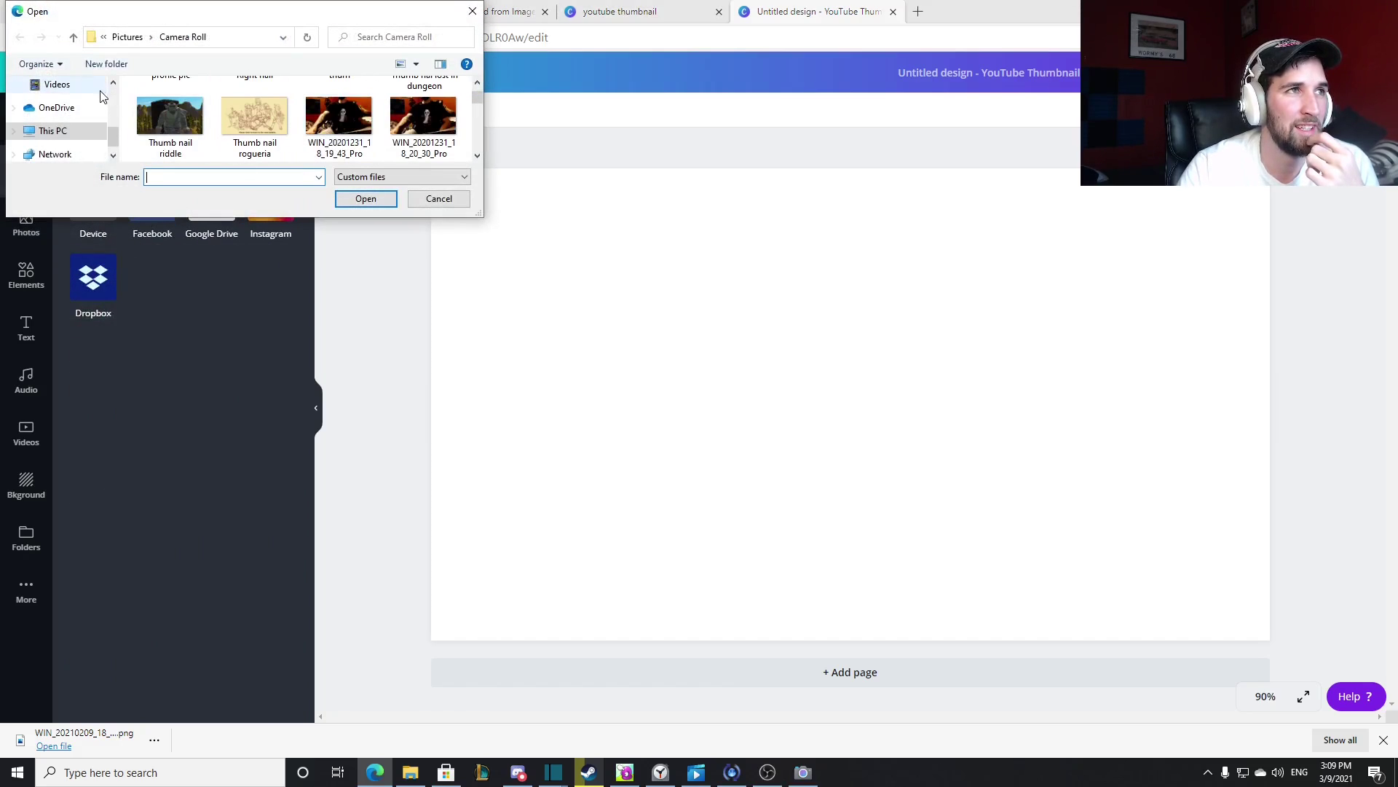
scroll(81, 130, up, 4)
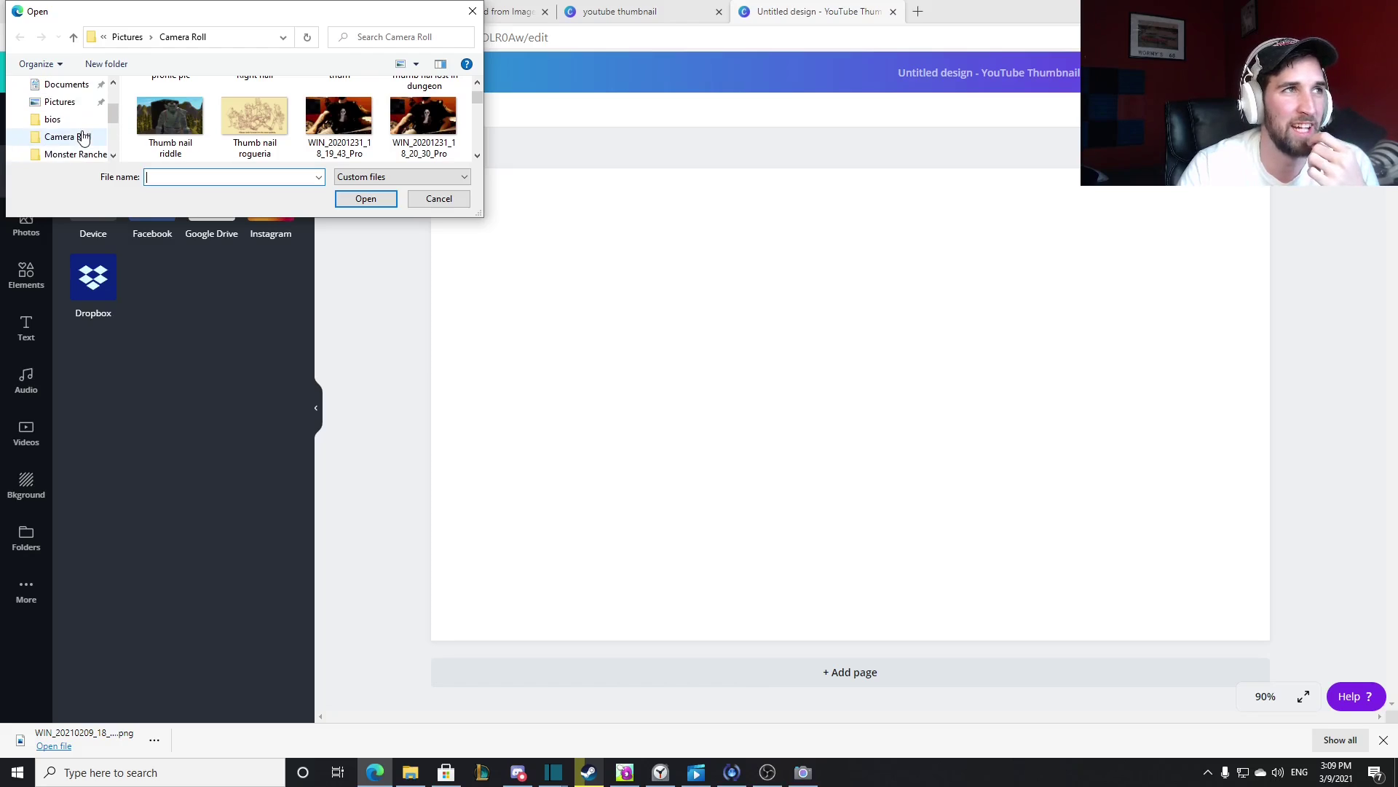
scroll(77, 106, up, 1)
click(82, 102)
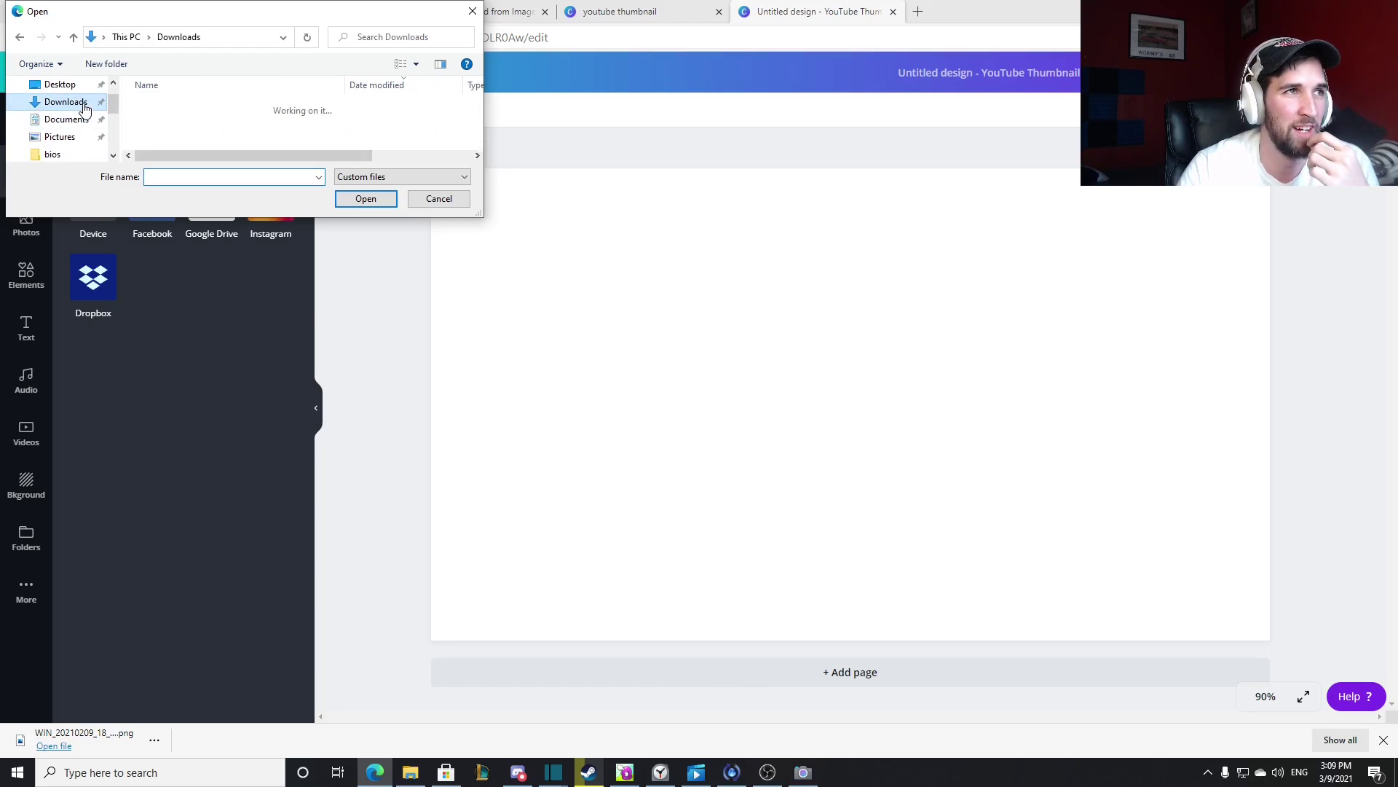
double_click(186, 126)
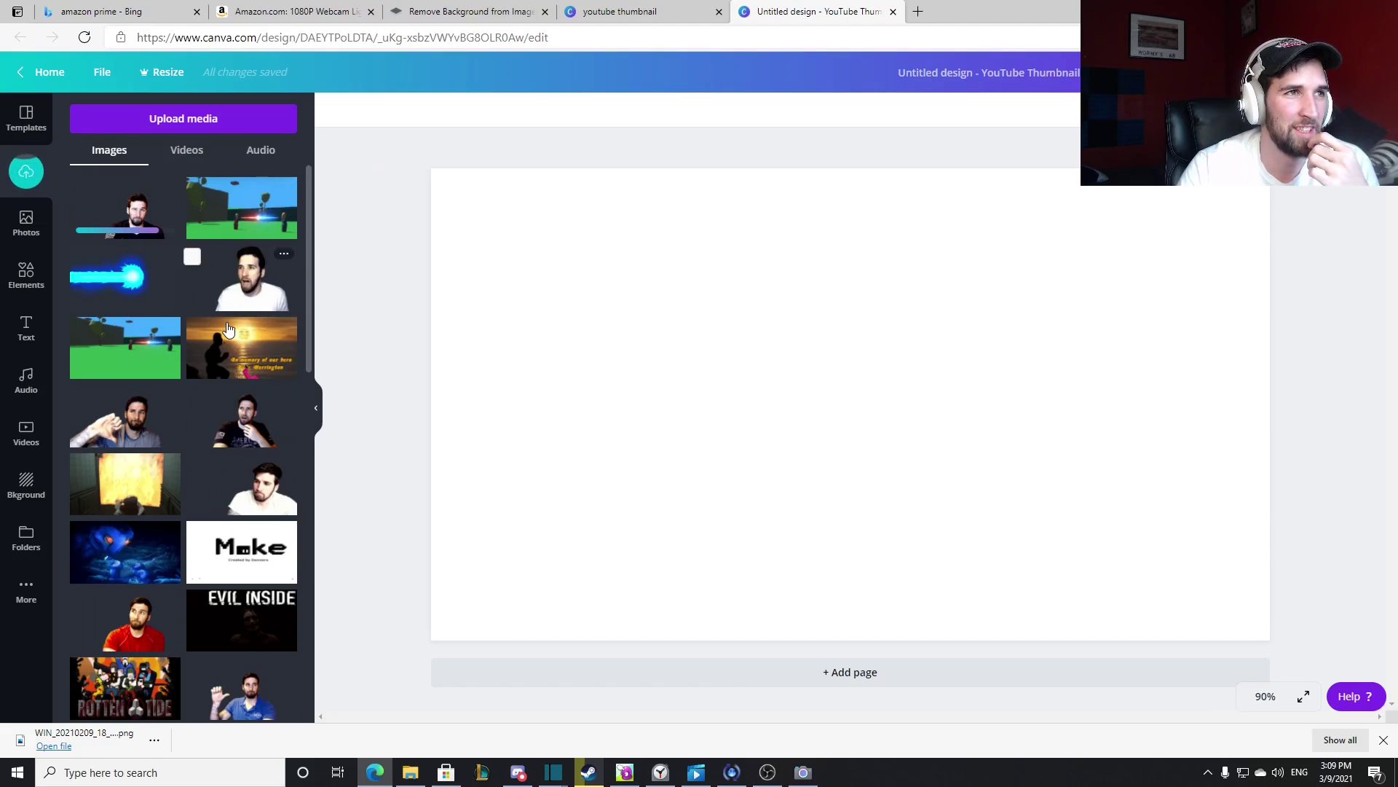
Fill the blank thumbnail page with the uploaded game screenshot of the green floating island as its background.
scroll(226, 355, down, 1)
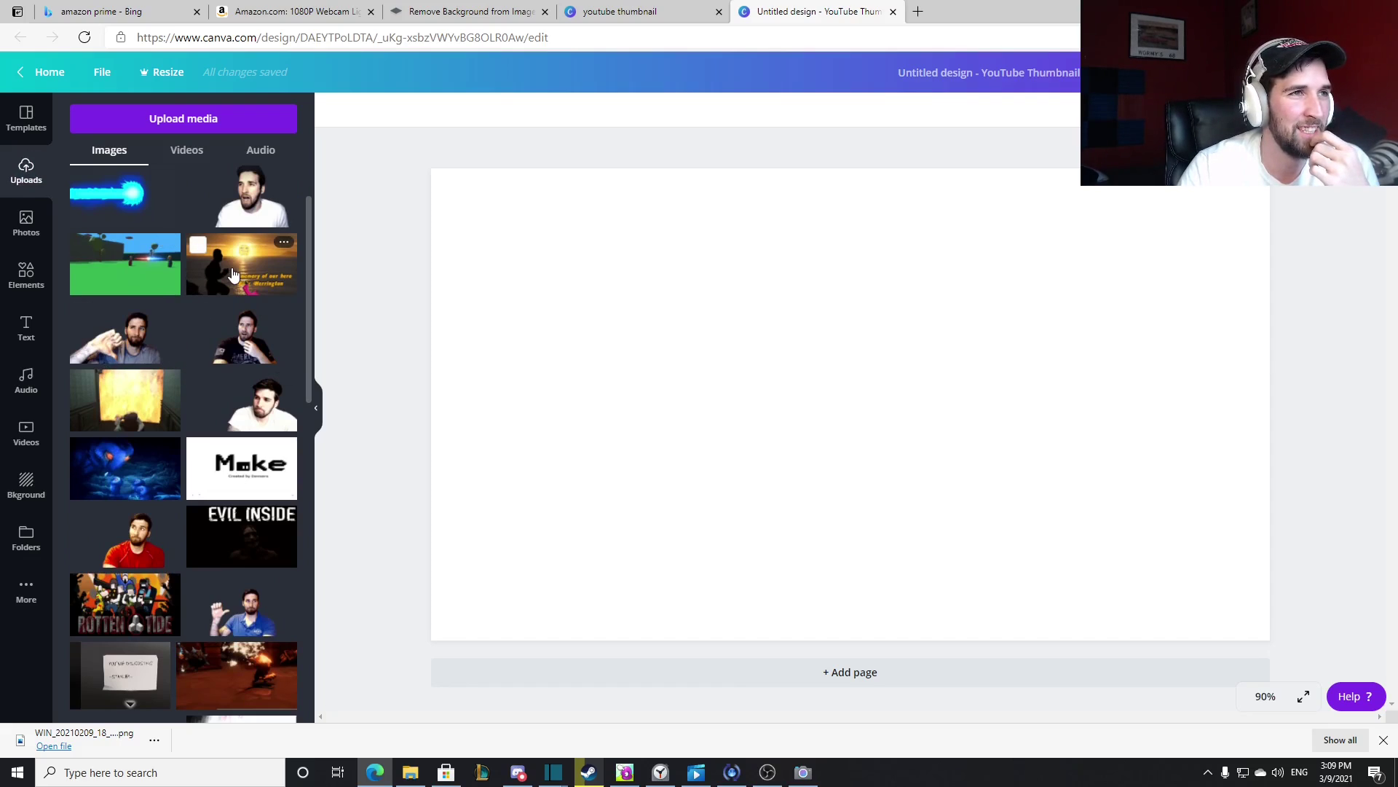
scroll(233, 274, down, 6)
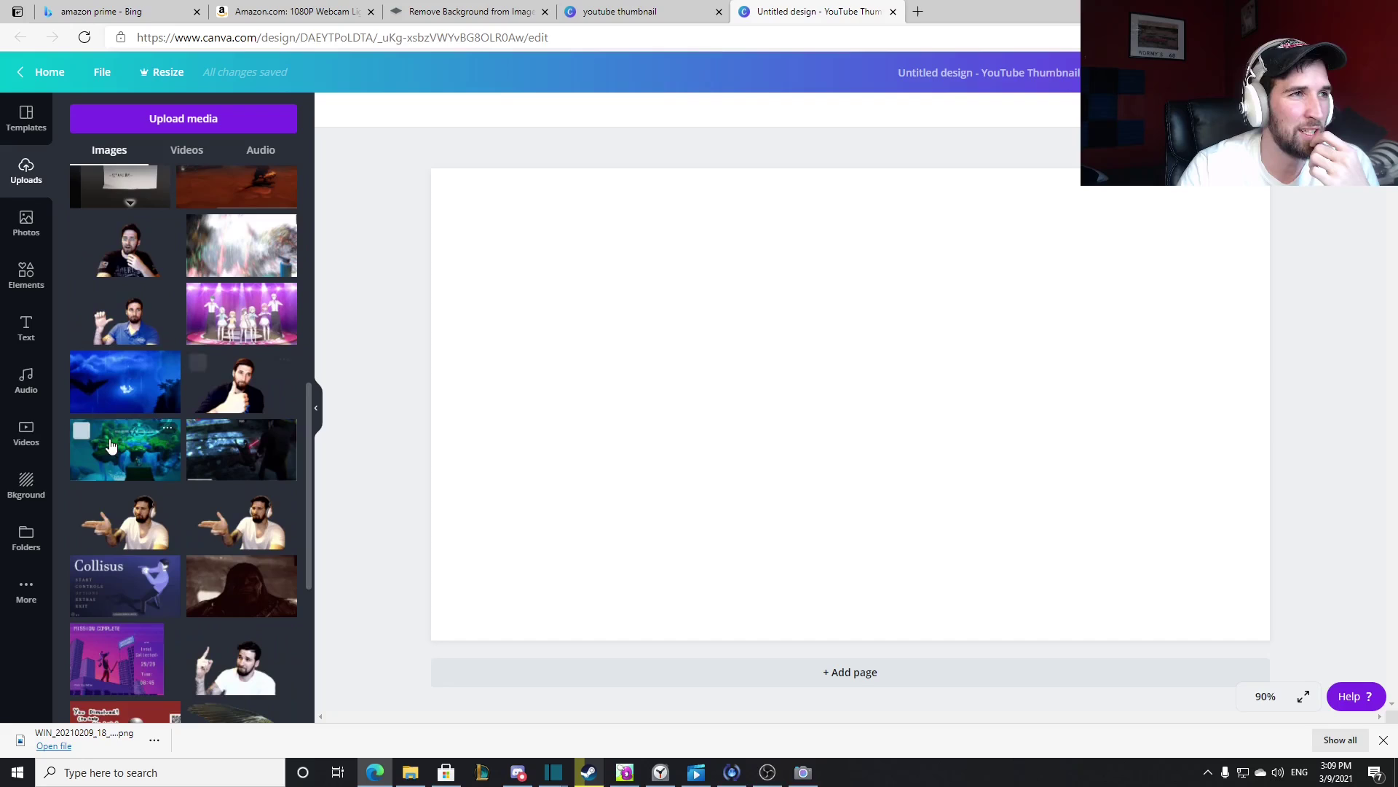
drag(123, 466, 474, 205)
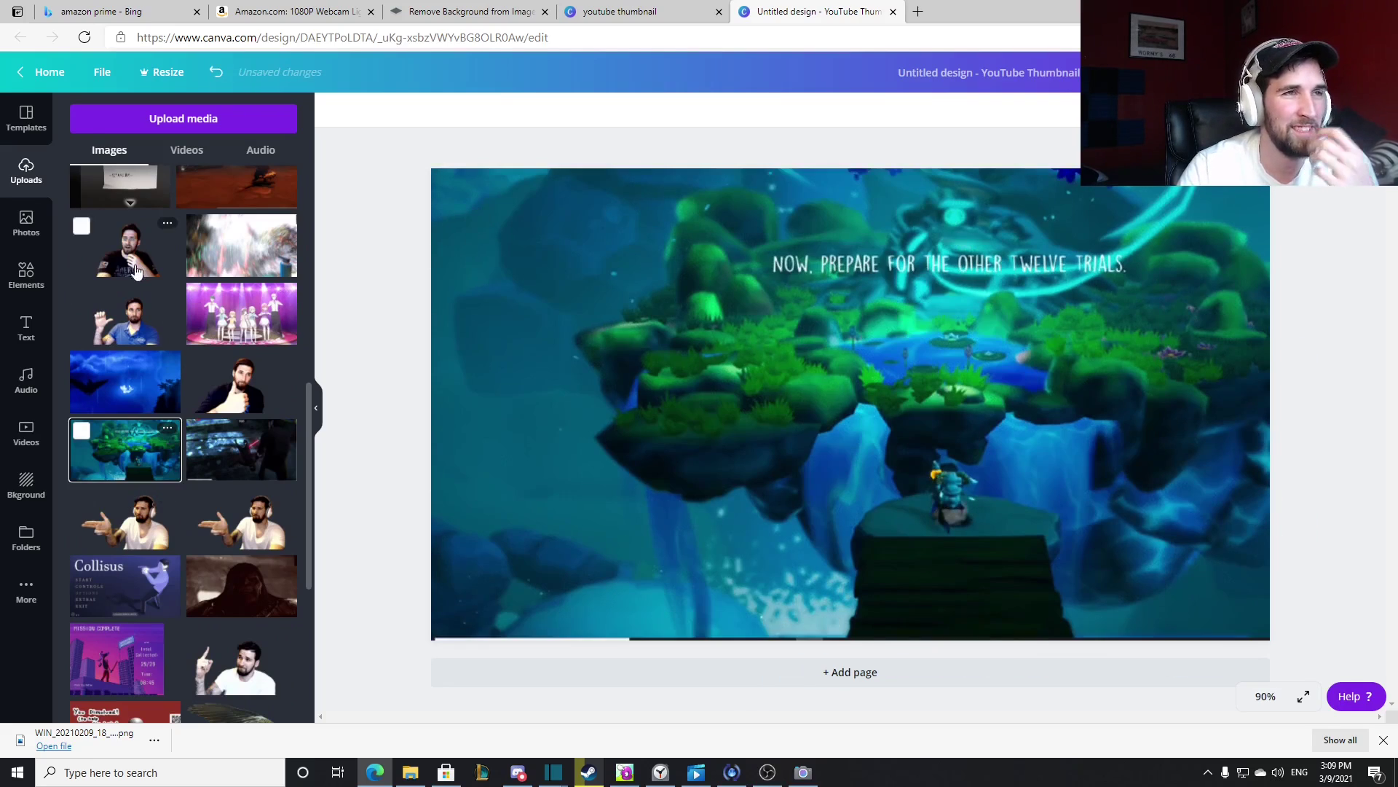
scroll(136, 271, up, 6)
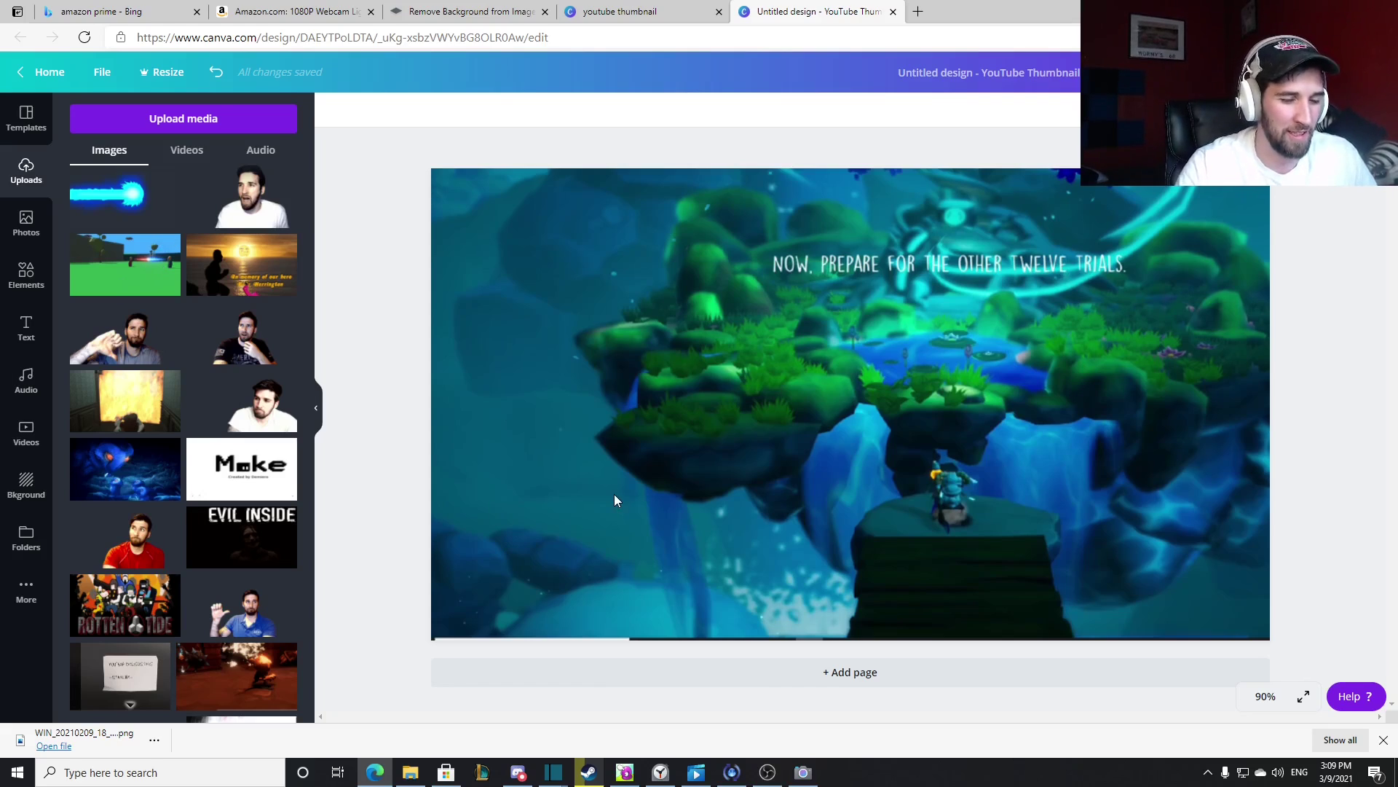
Switch to the Paint app with a blank canvas.
click(212, 773)
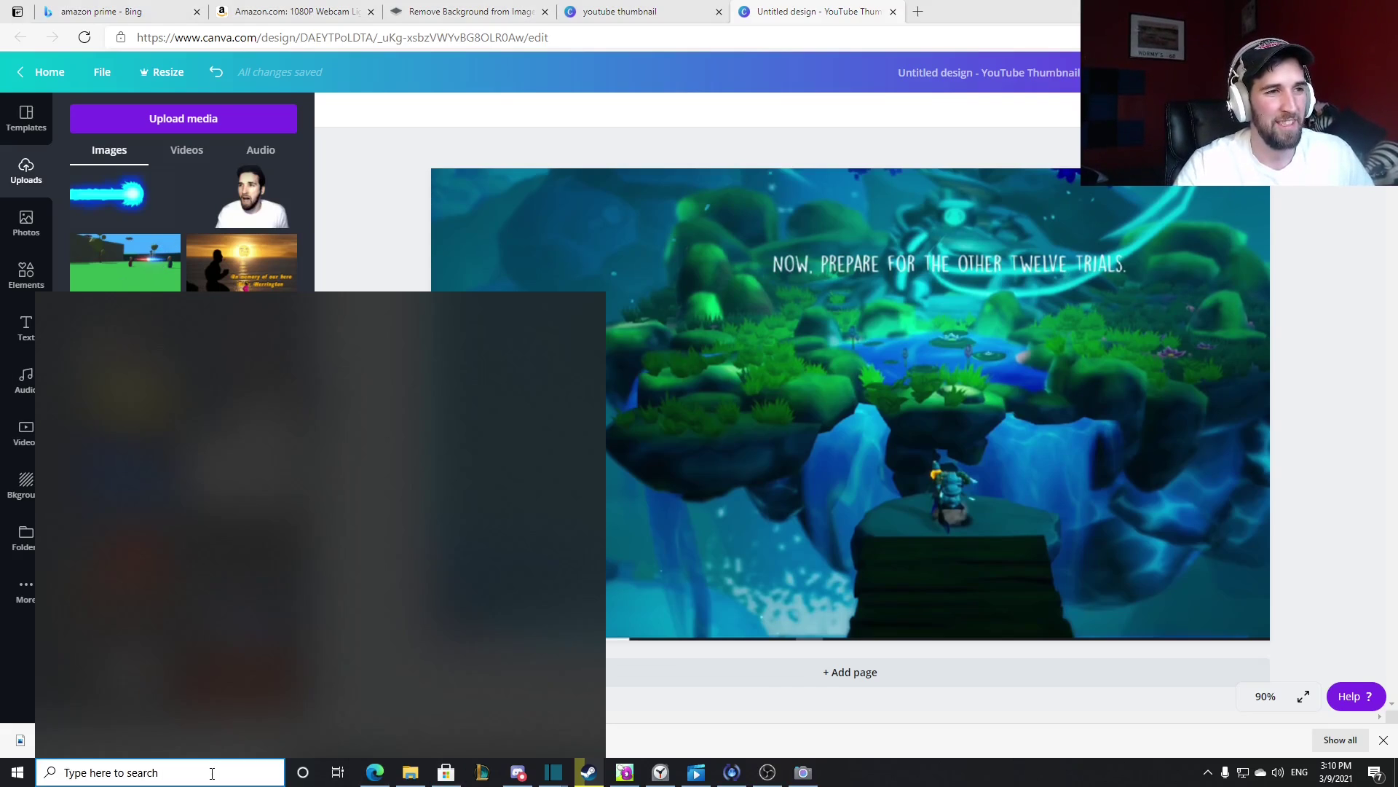
text(pain)
key(Return)
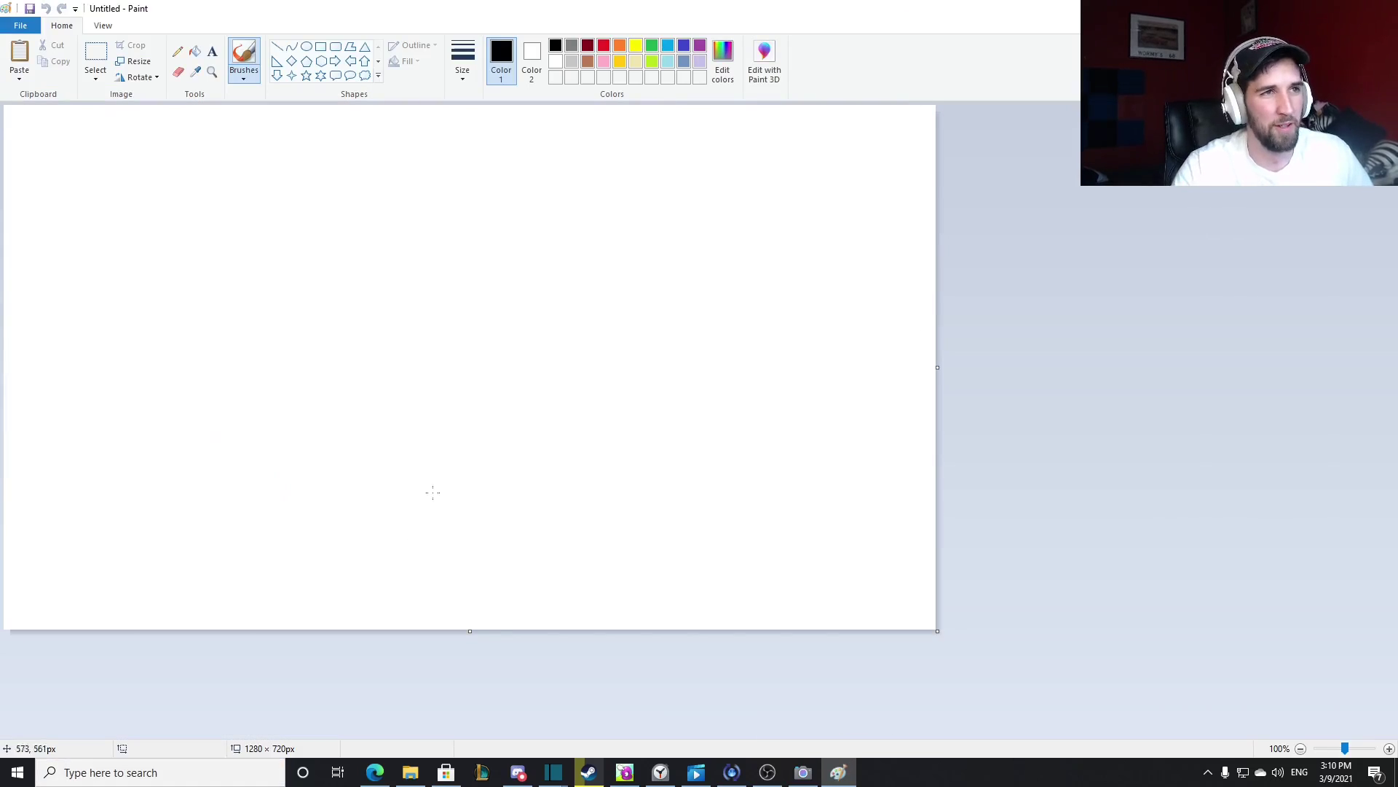
Paste the captured screen image into the blank picture and cut out the game thumbnail area.
key(ctrl+v)
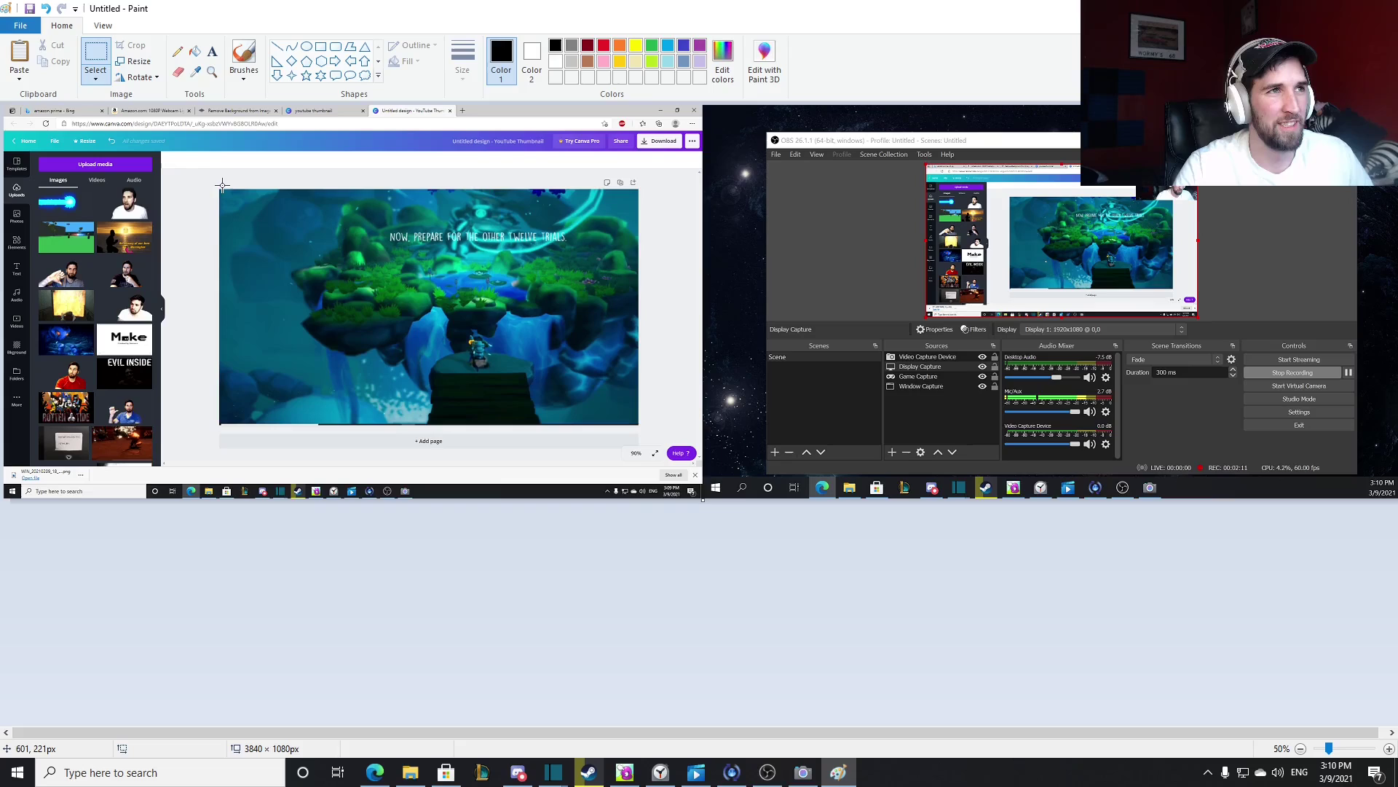
drag(507, 311, 630, 408)
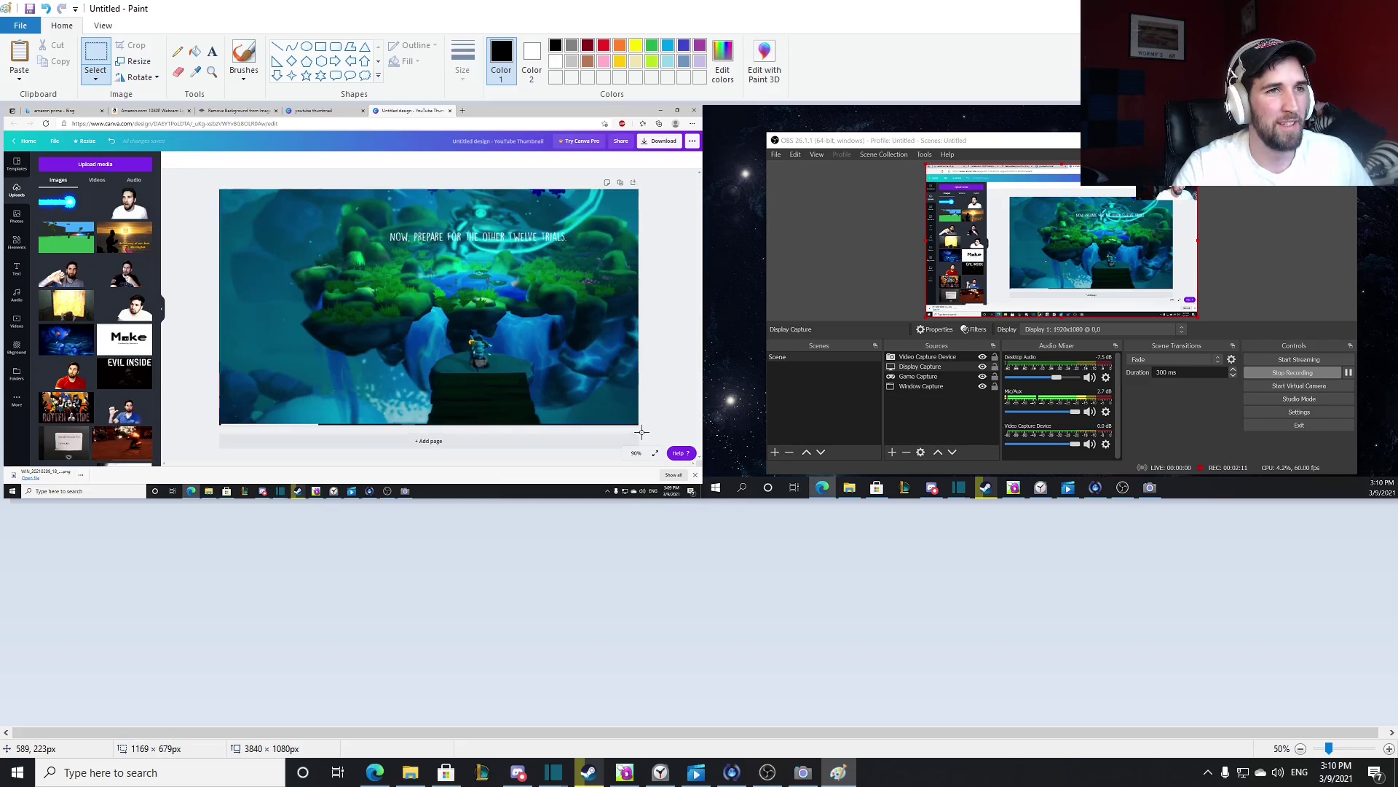
key(ctrl+x)
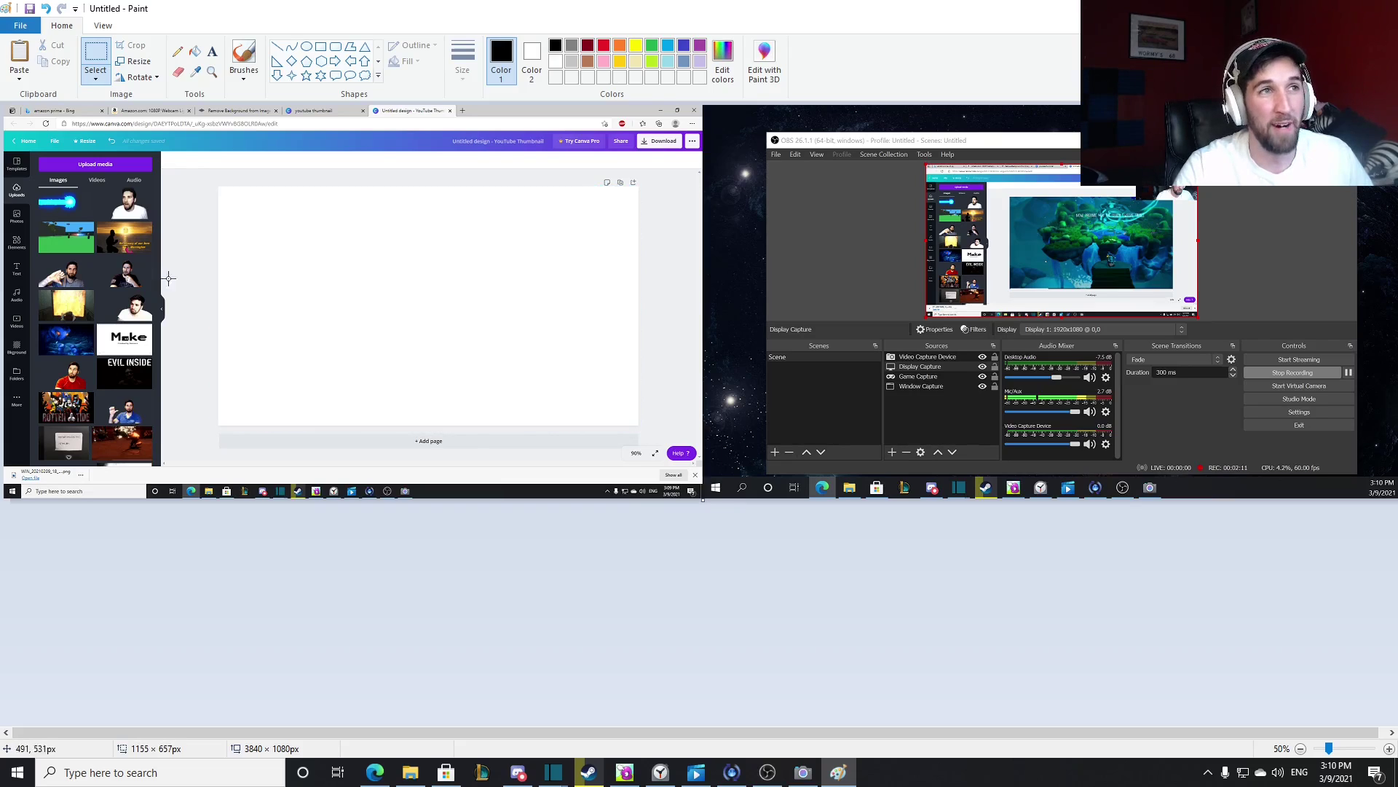
Start a new picture without saving the old one and paste the cut-out game image onto it.
click(21, 26)
click(40, 53)
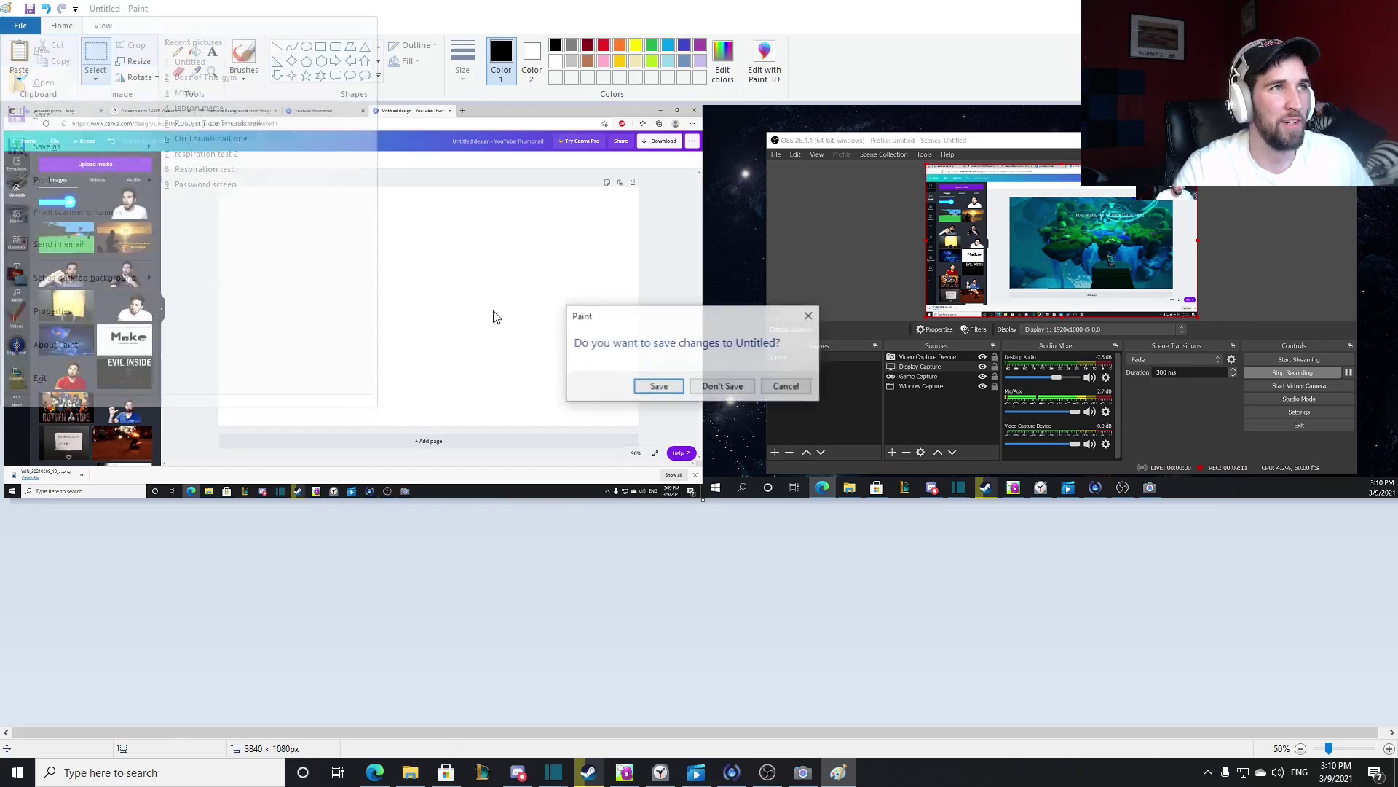
click(743, 380)
key(ctrl+v)
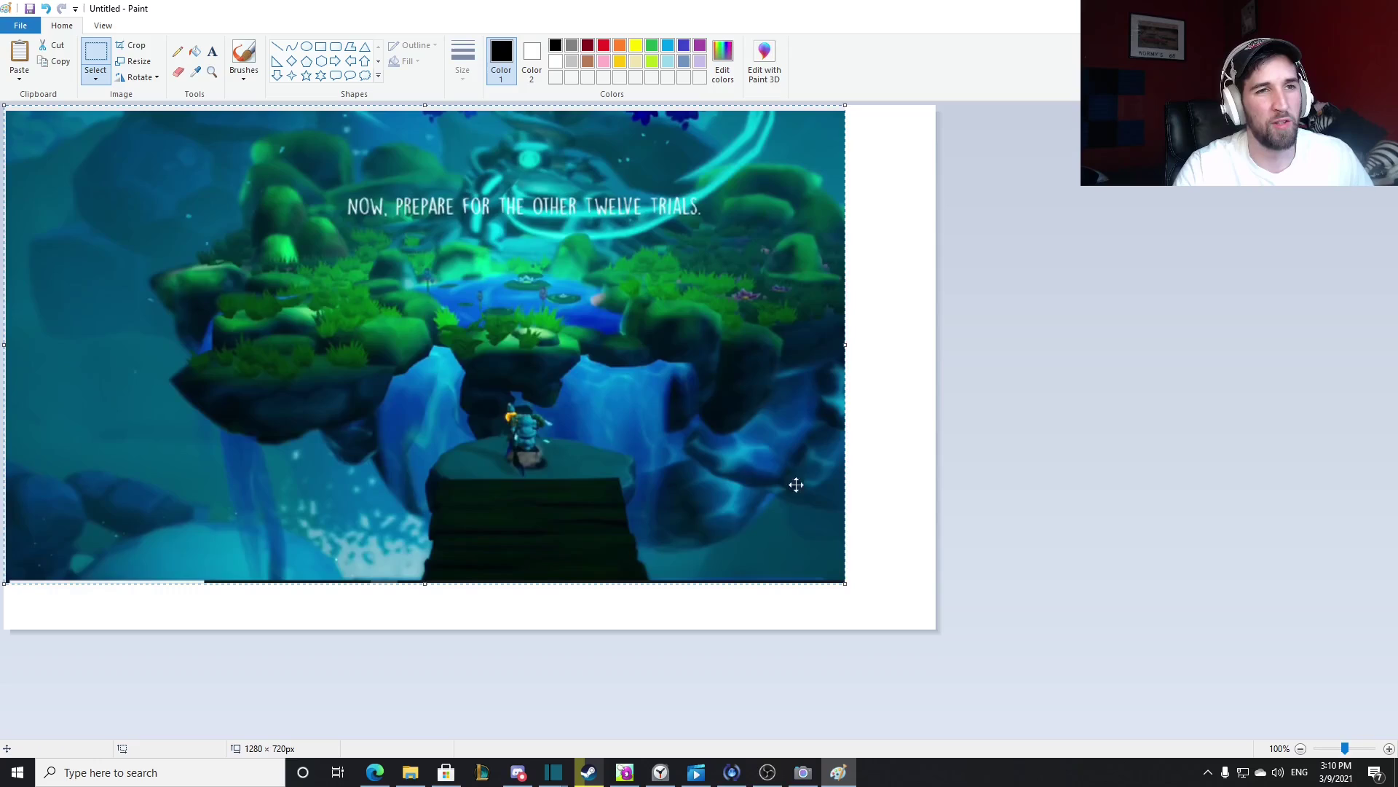
key(ctrl+z)
key(ctrl+v)
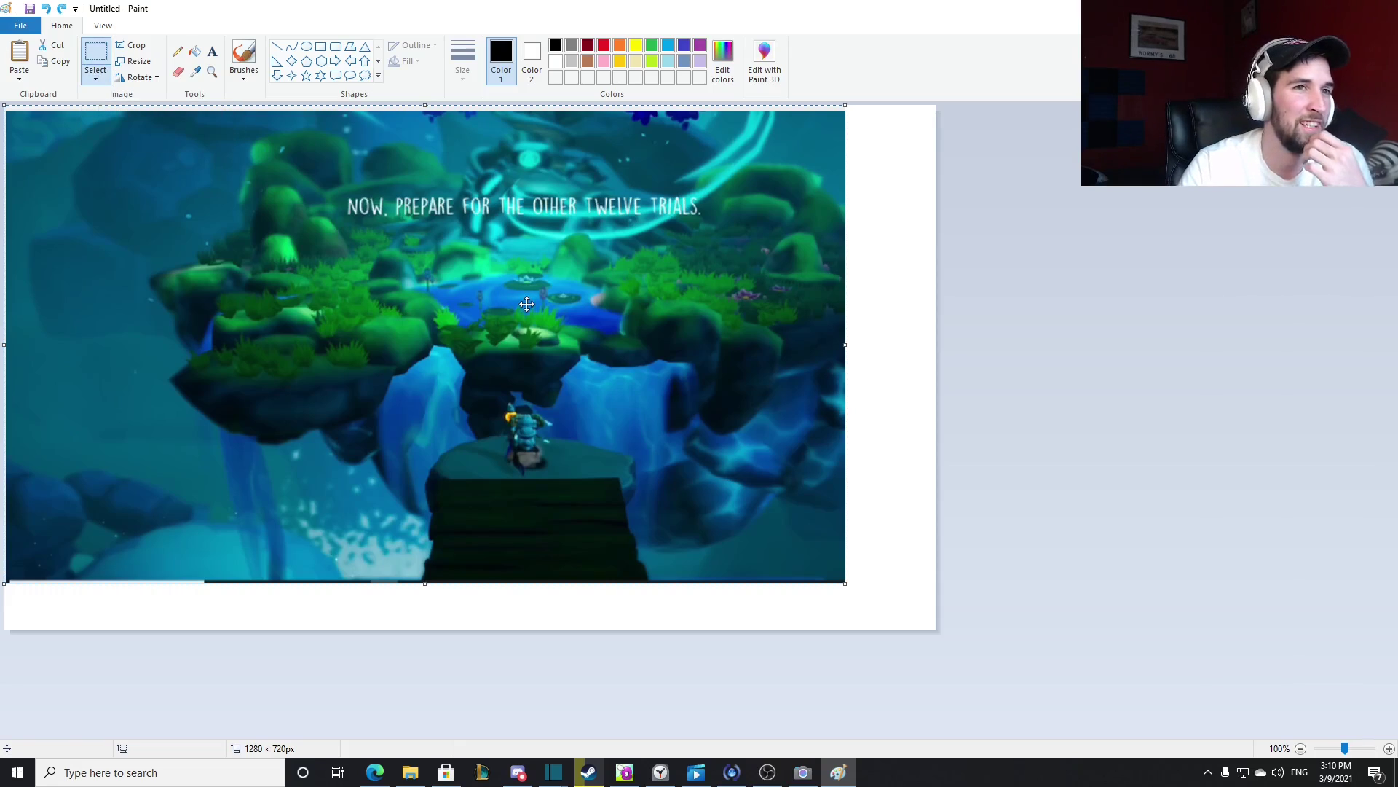
Resize the pasted game image to 1280 by 720 pixels without maintaining its aspect ratio.
click(138, 62)
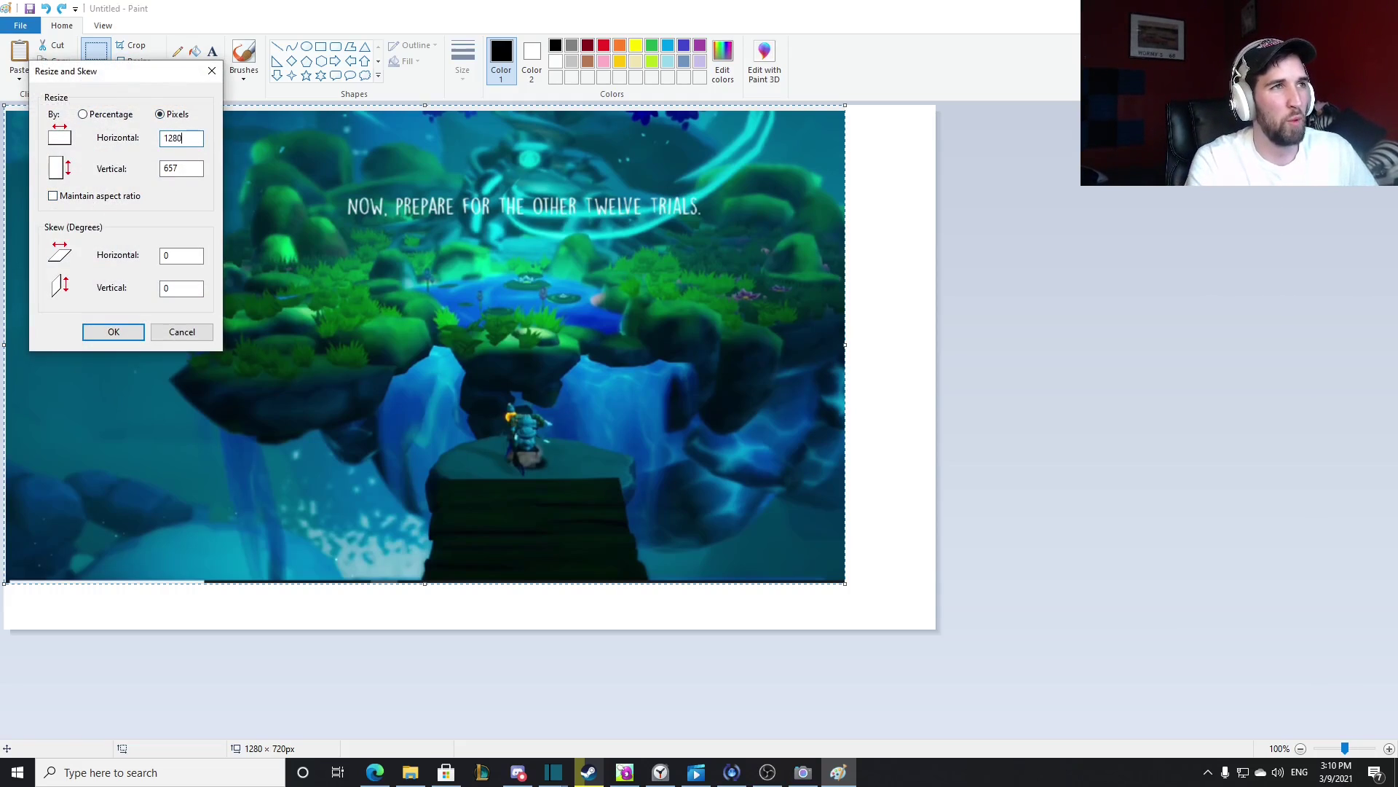
text(720)
key(Return)
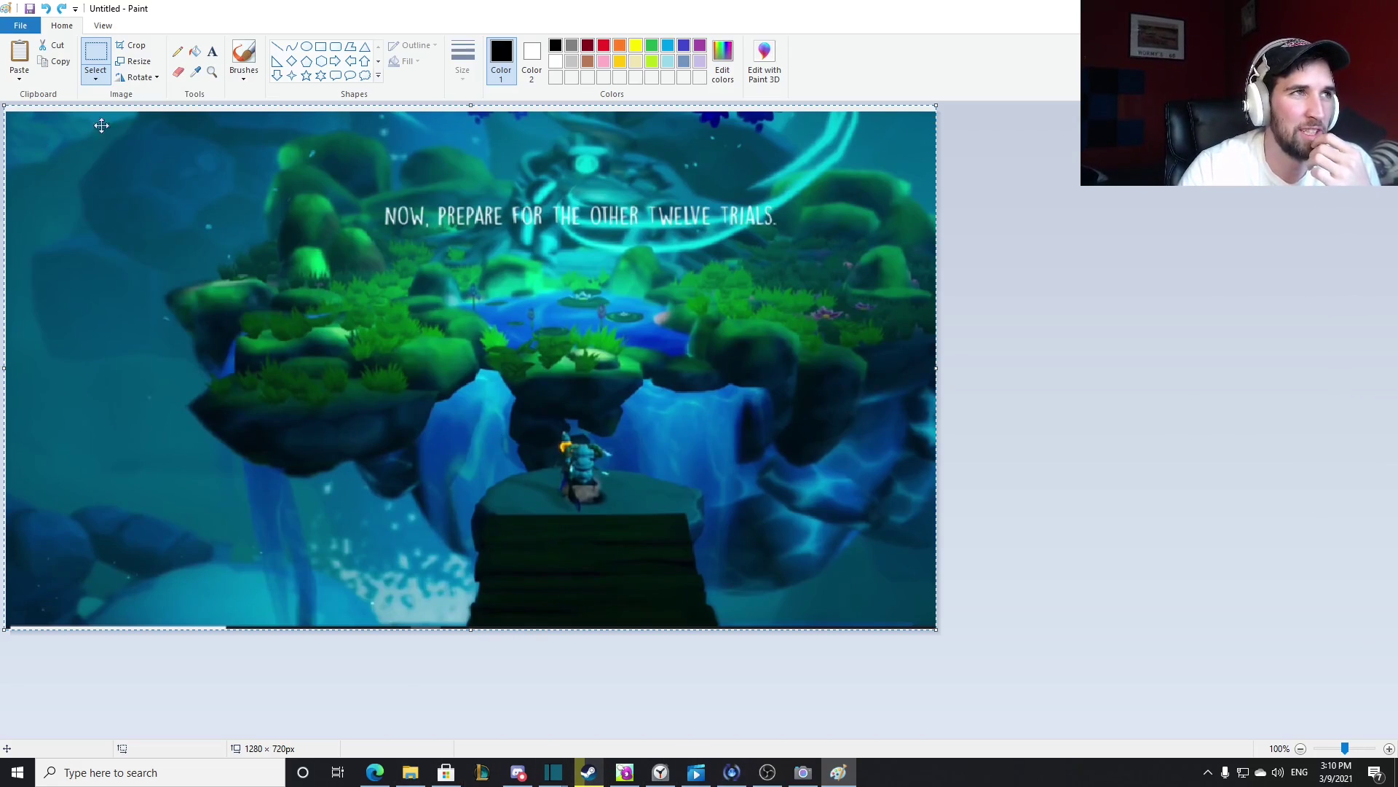
Save the image as a PNG named "picture" in the Downloads folder.
click(20, 26)
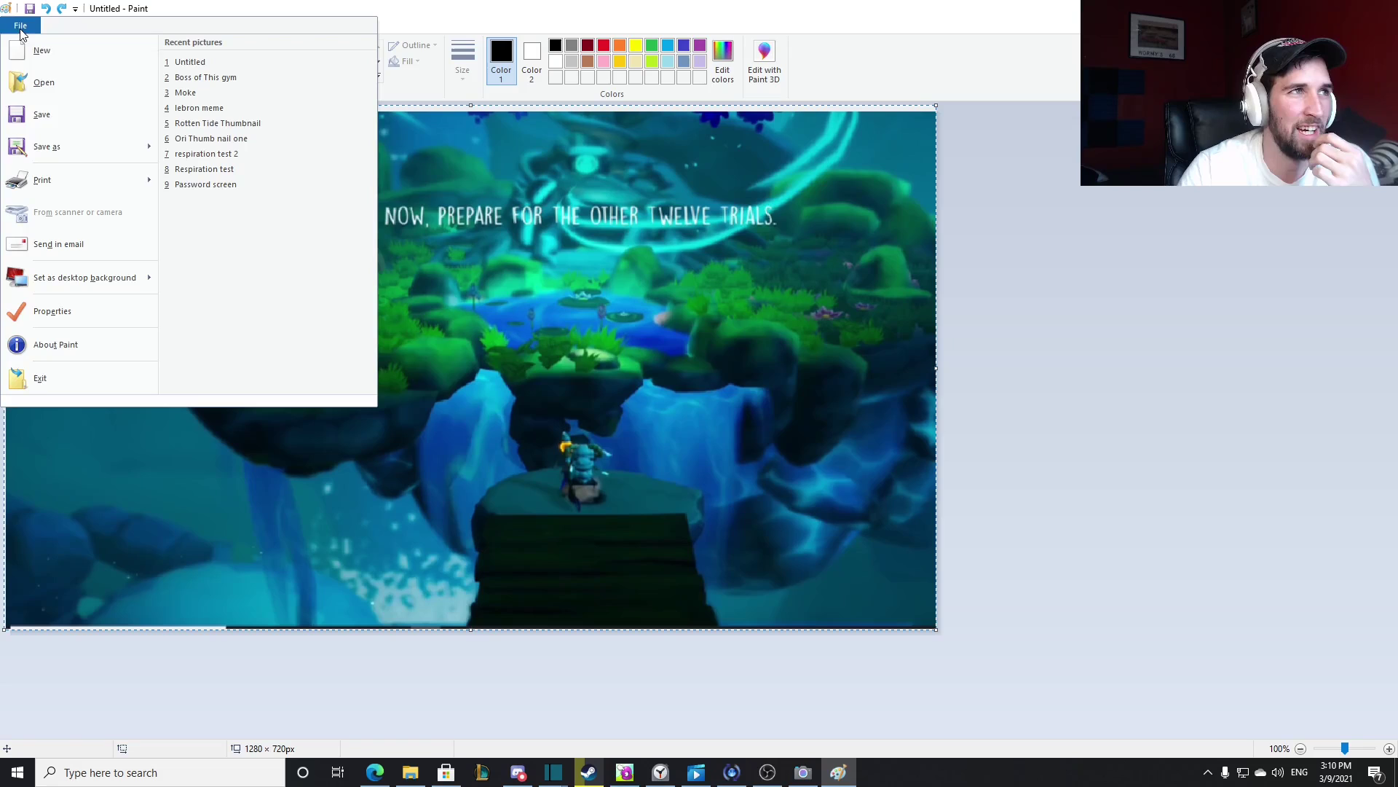
click(57, 143)
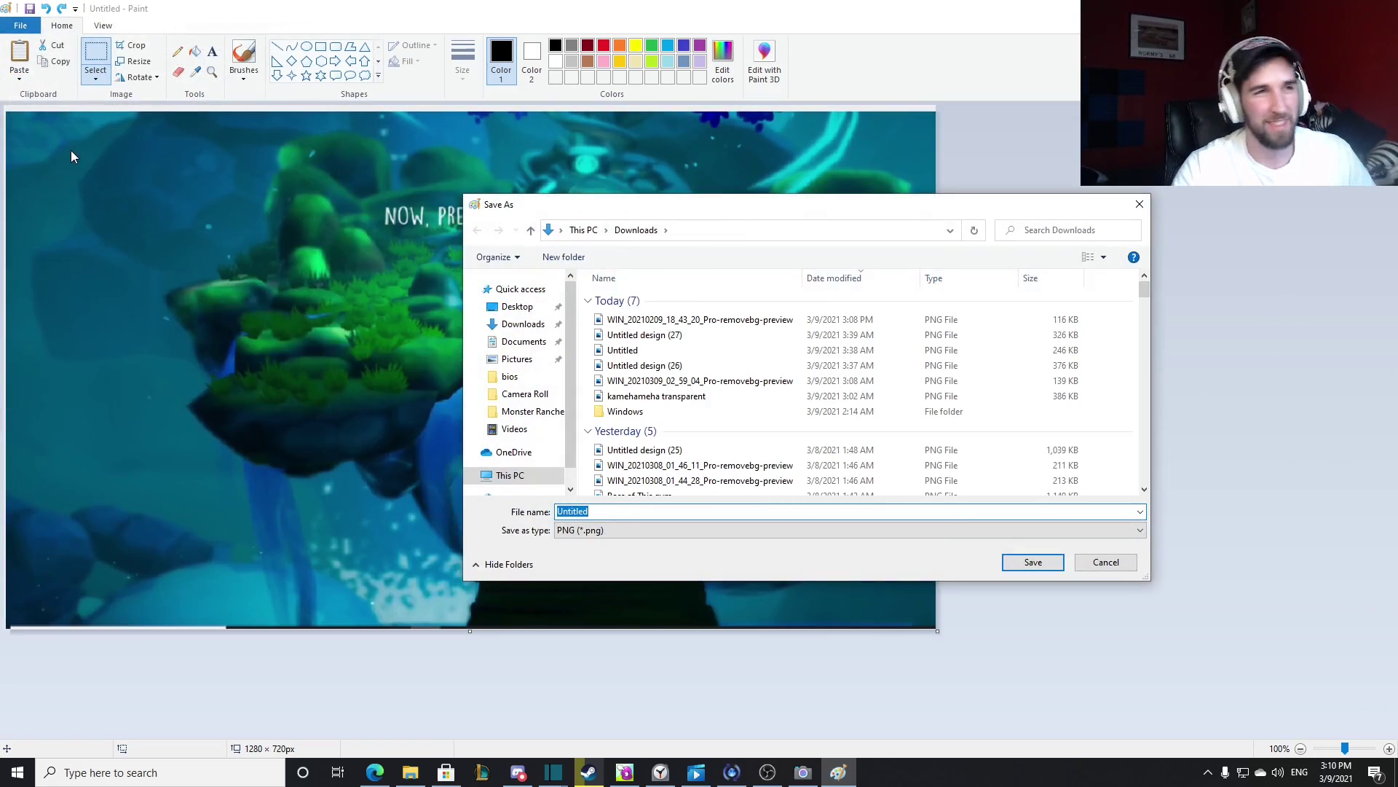
text(picture)
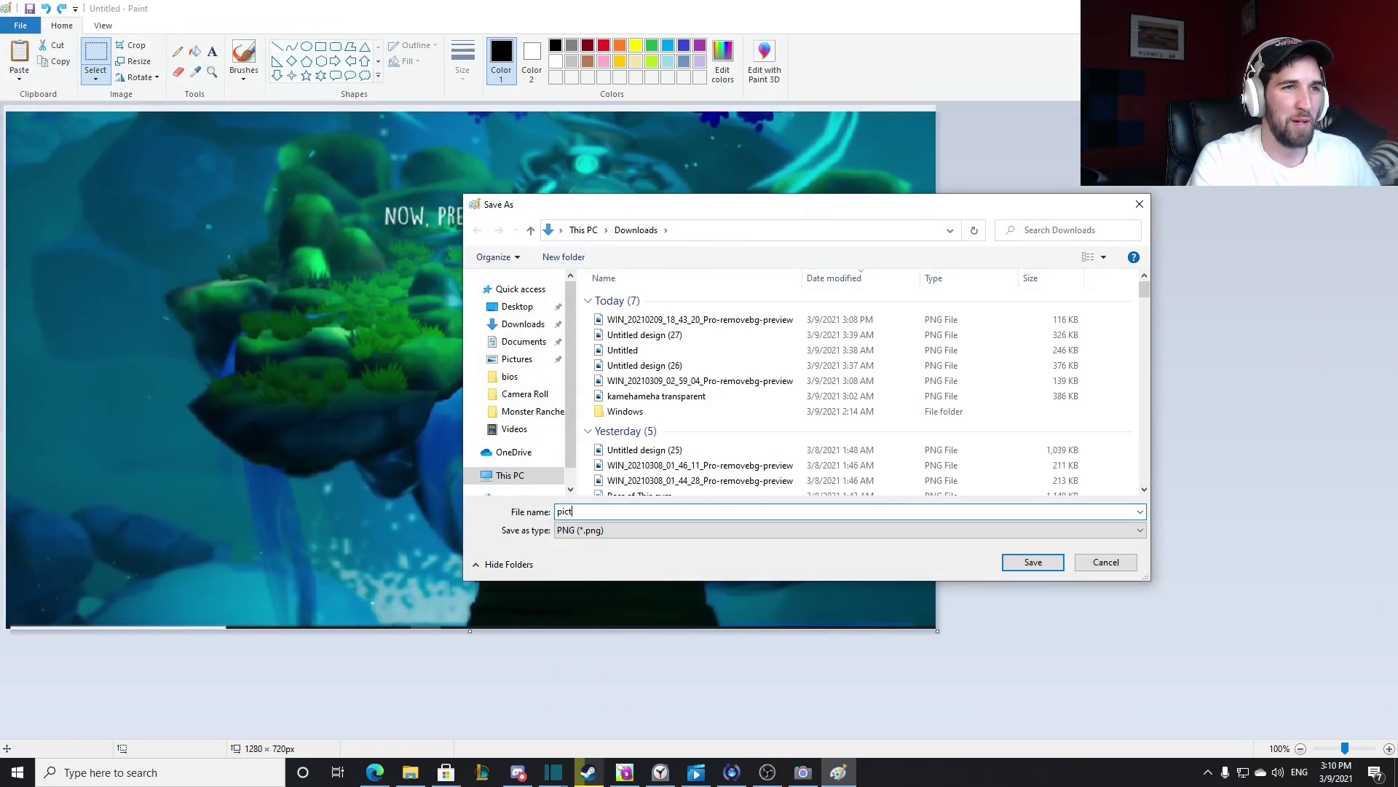
key(Return)
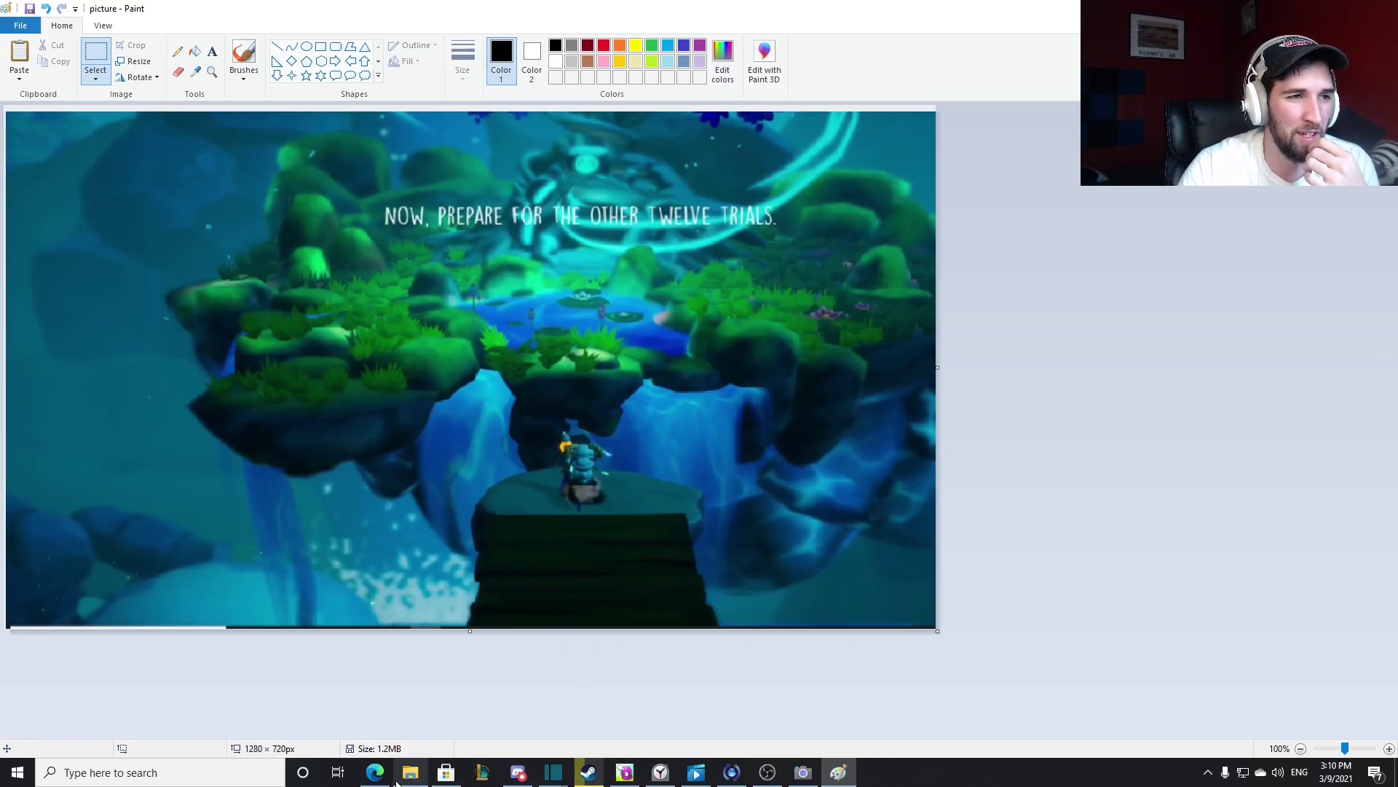
Switch to the Canva design in the Edge browser and rename it "youtube thumbnail".
click(375, 772)
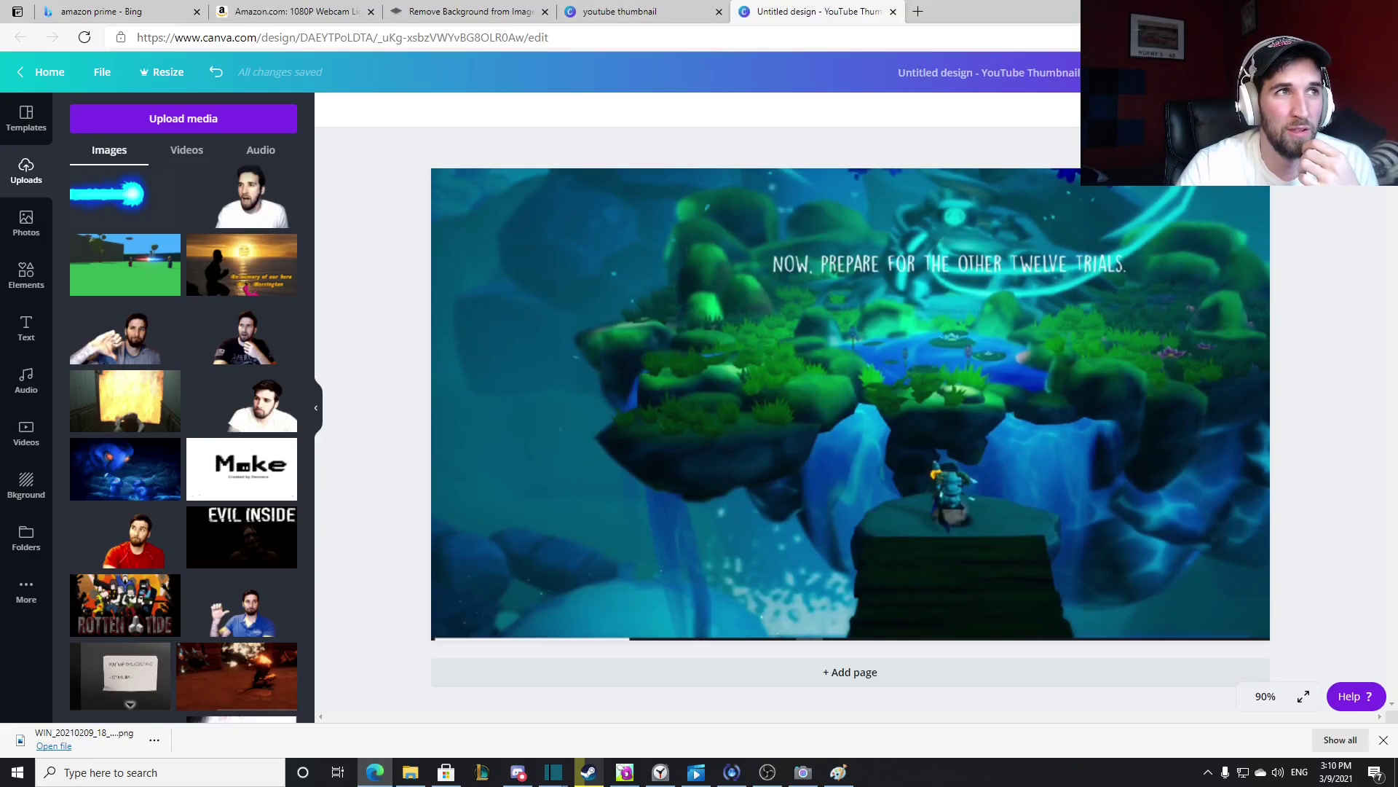
double_click(1060, 18)
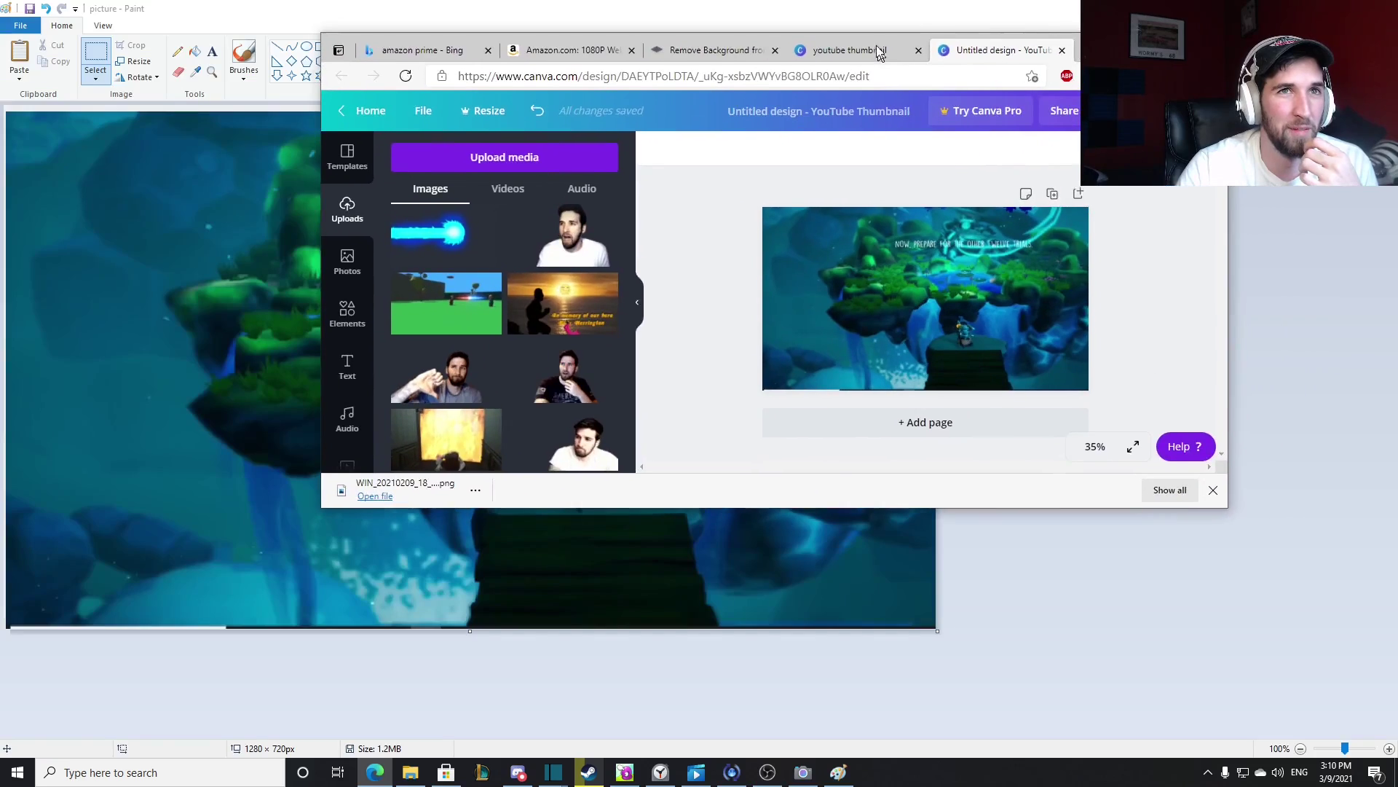
double_click(1061, 42)
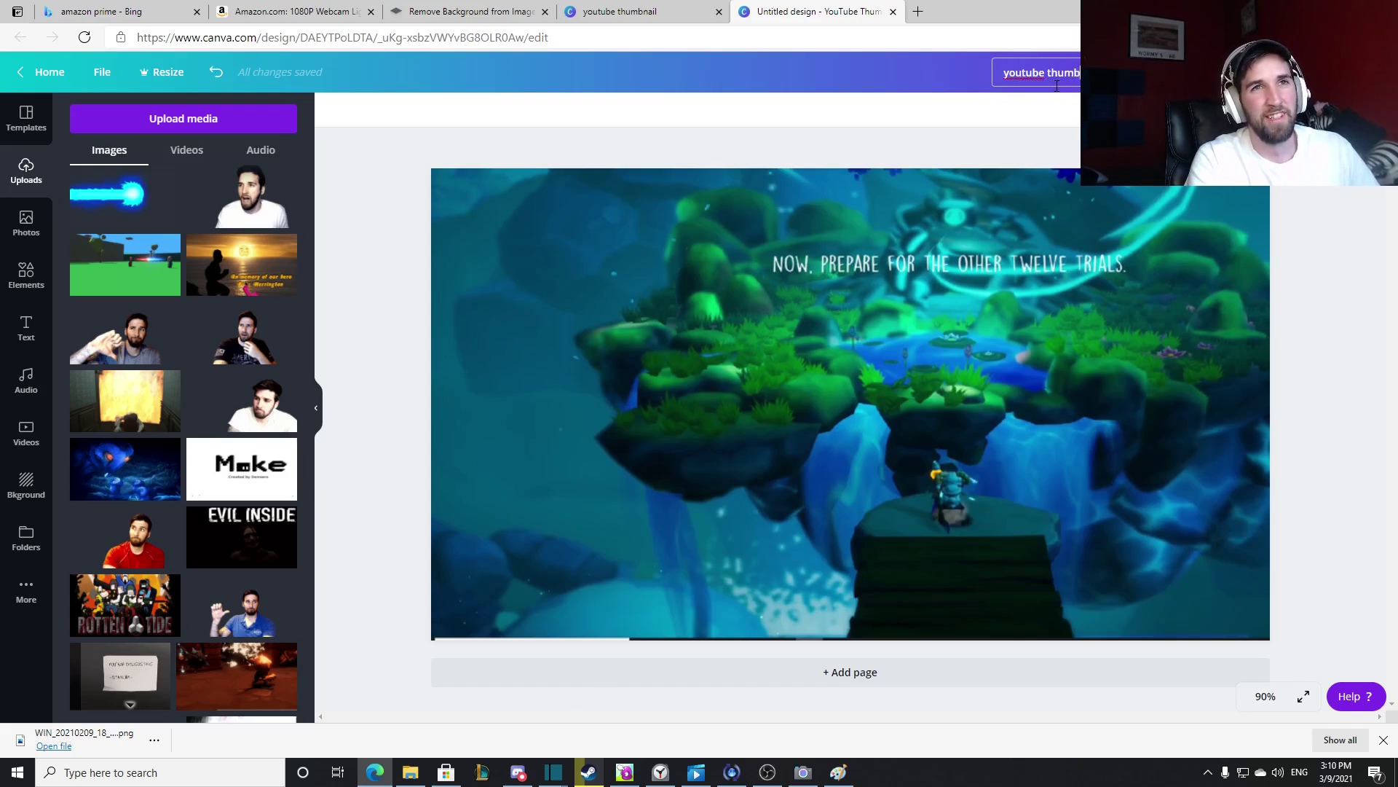
text(nail)
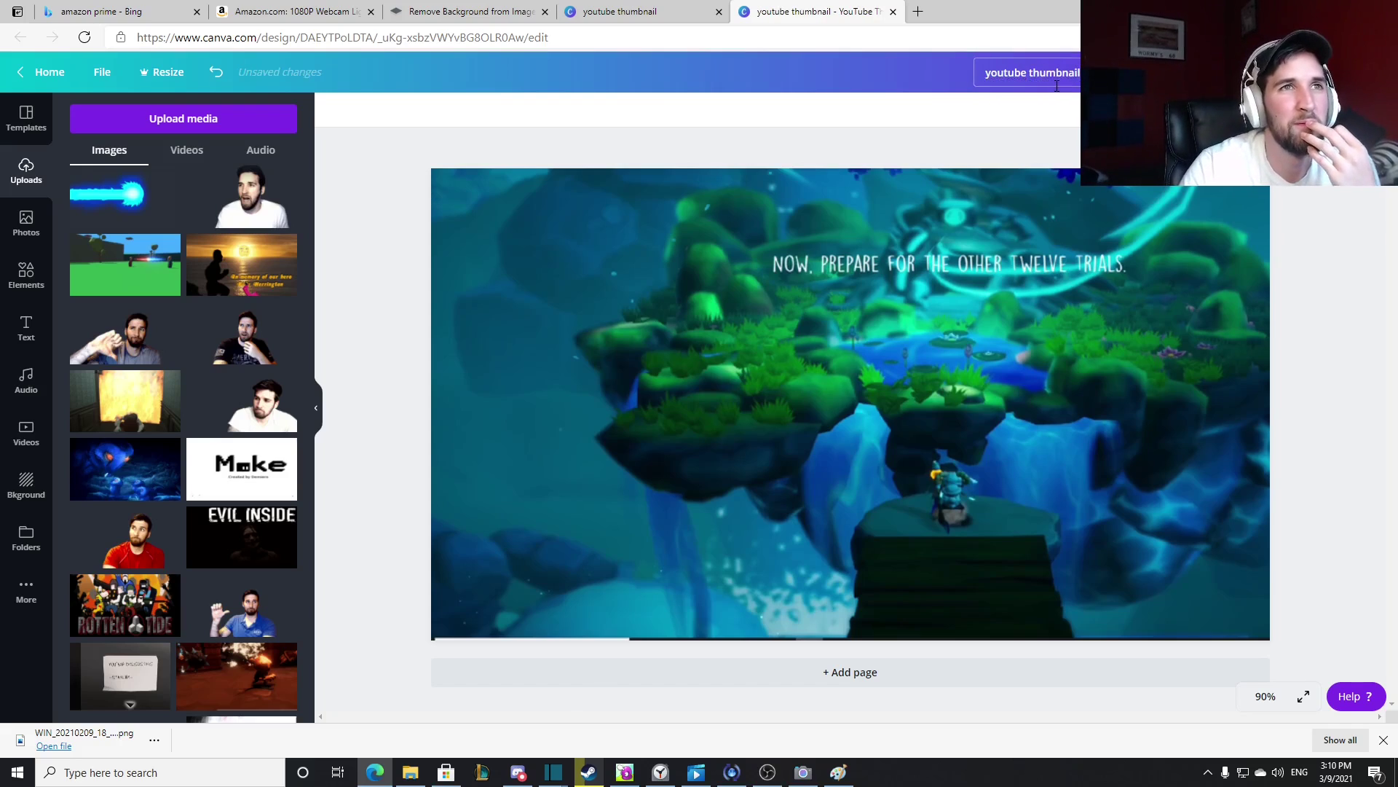
key(Return)
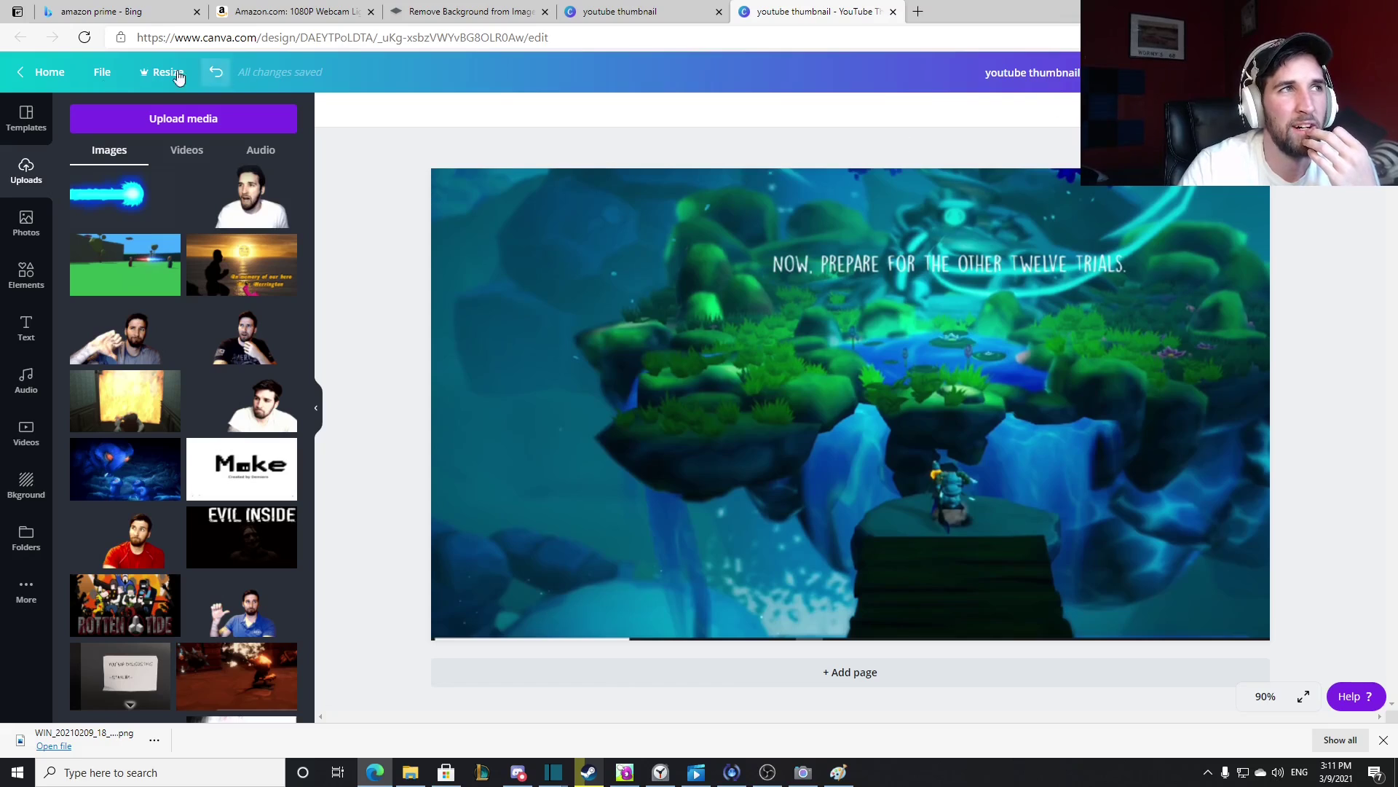
Return to the Canva home page, search for "youtube thumbnail" and create a new blank YouTube Thumbnail design.
click(33, 73)
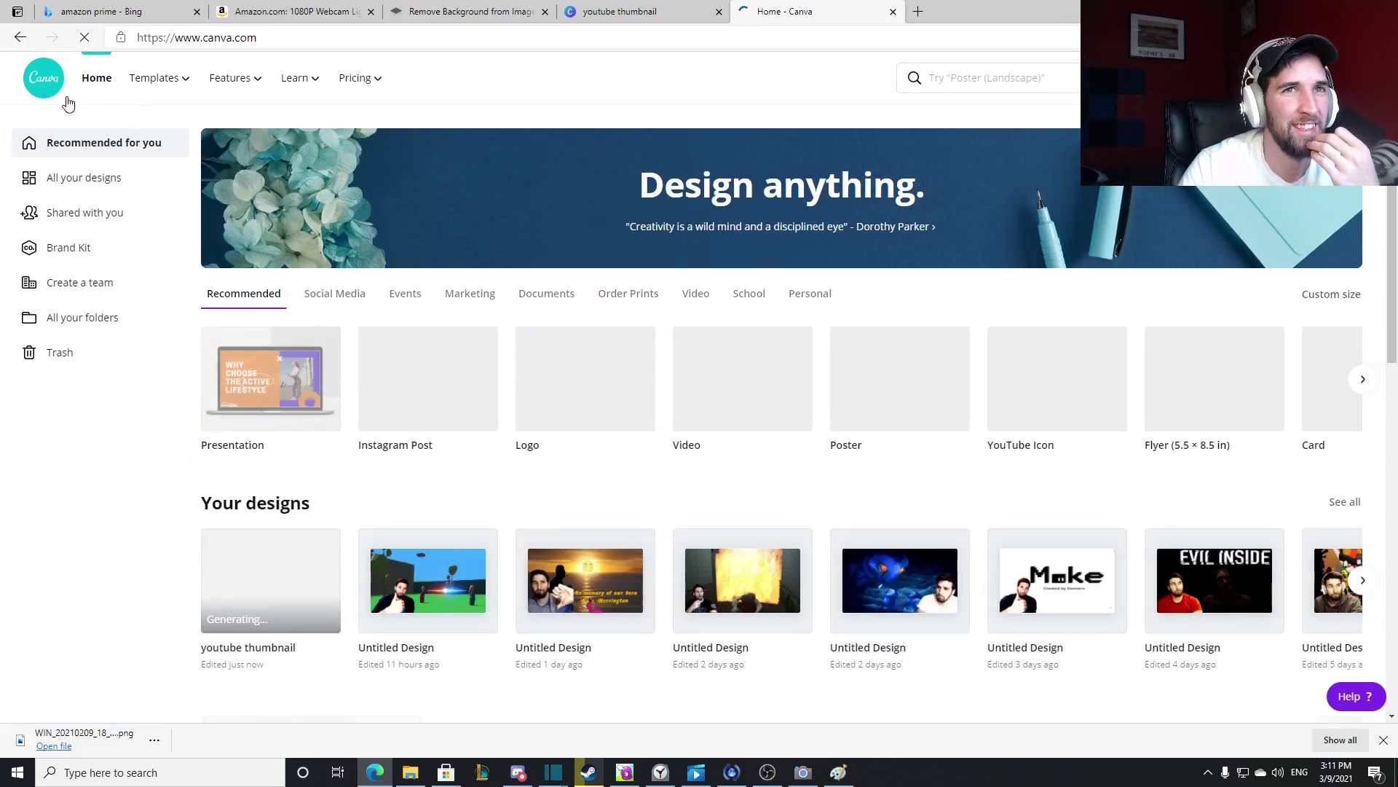
click(933, 81)
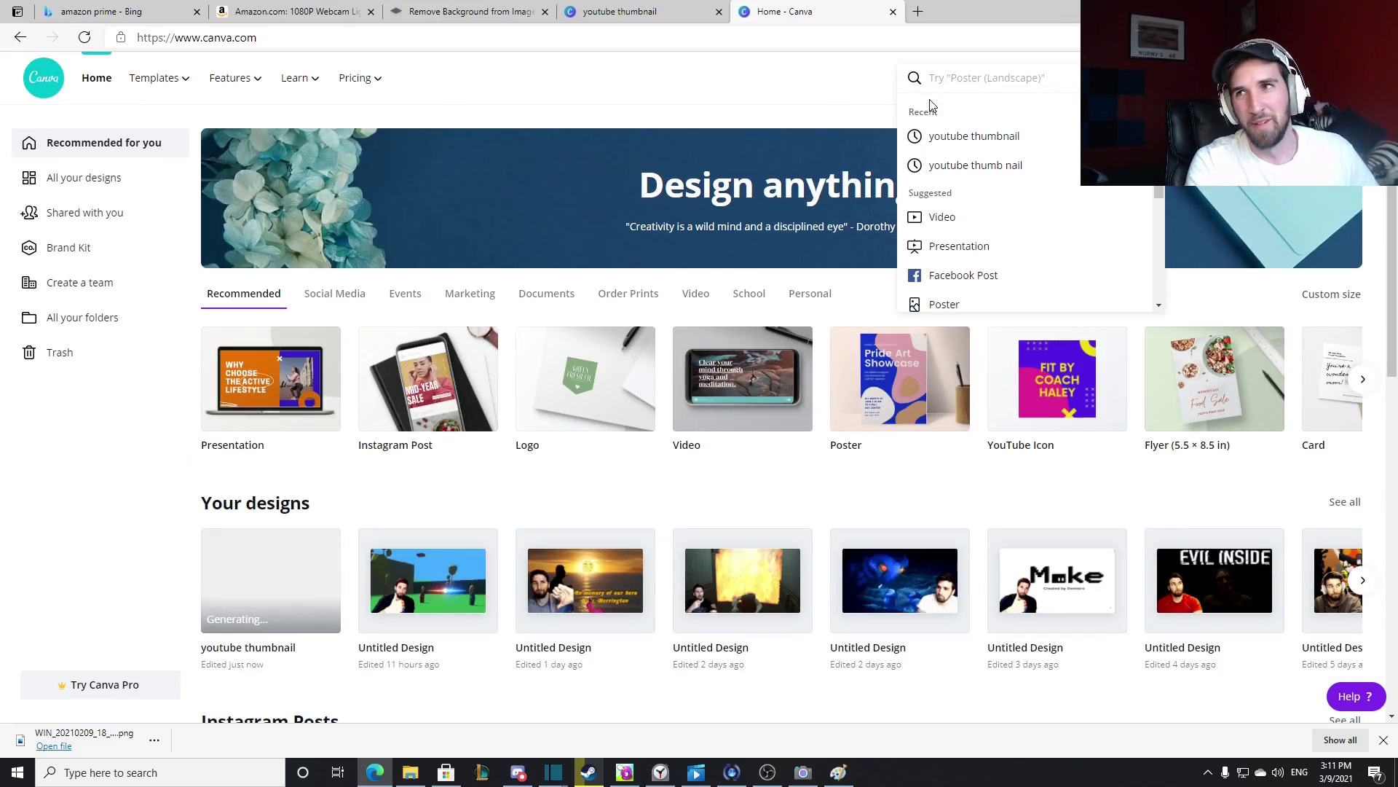
text(youtube thumbnail)
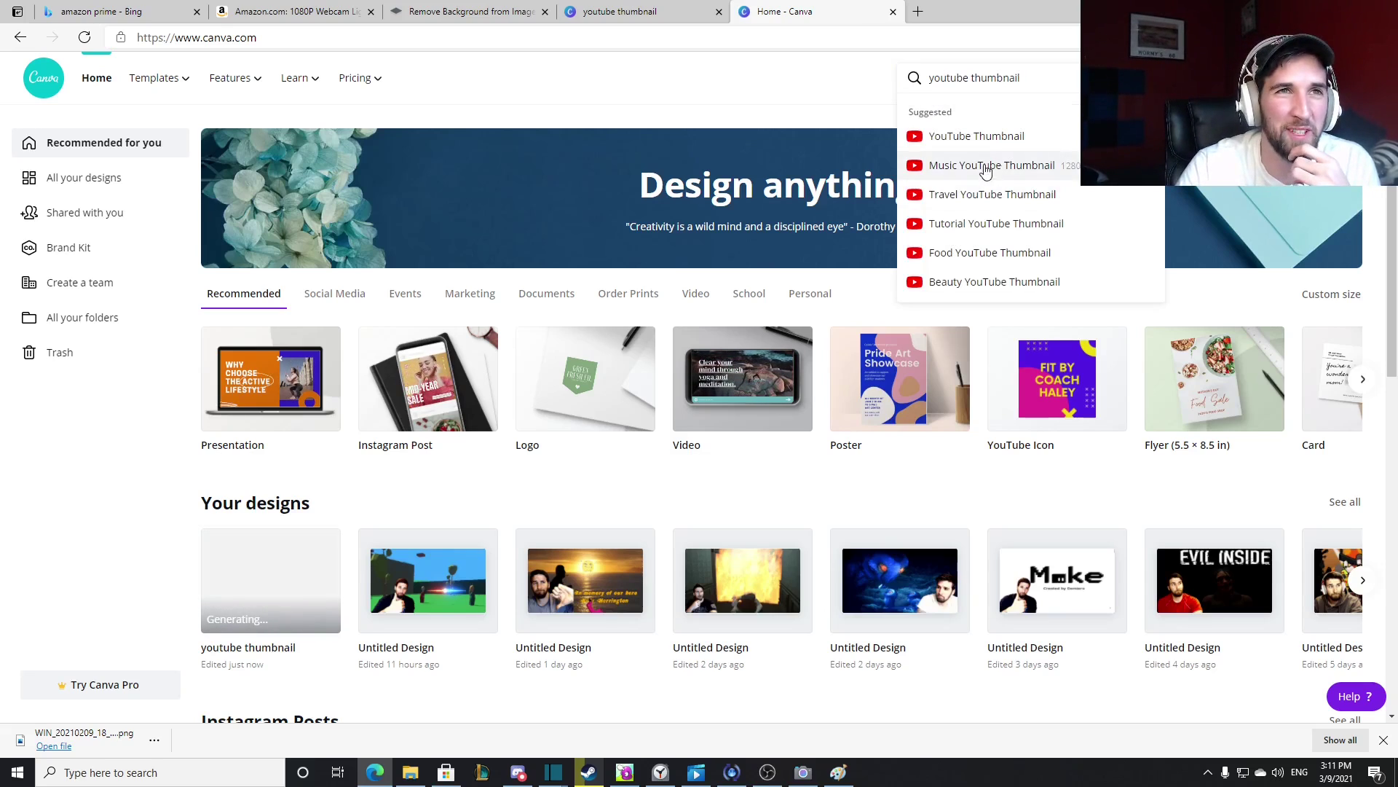
click(991, 145)
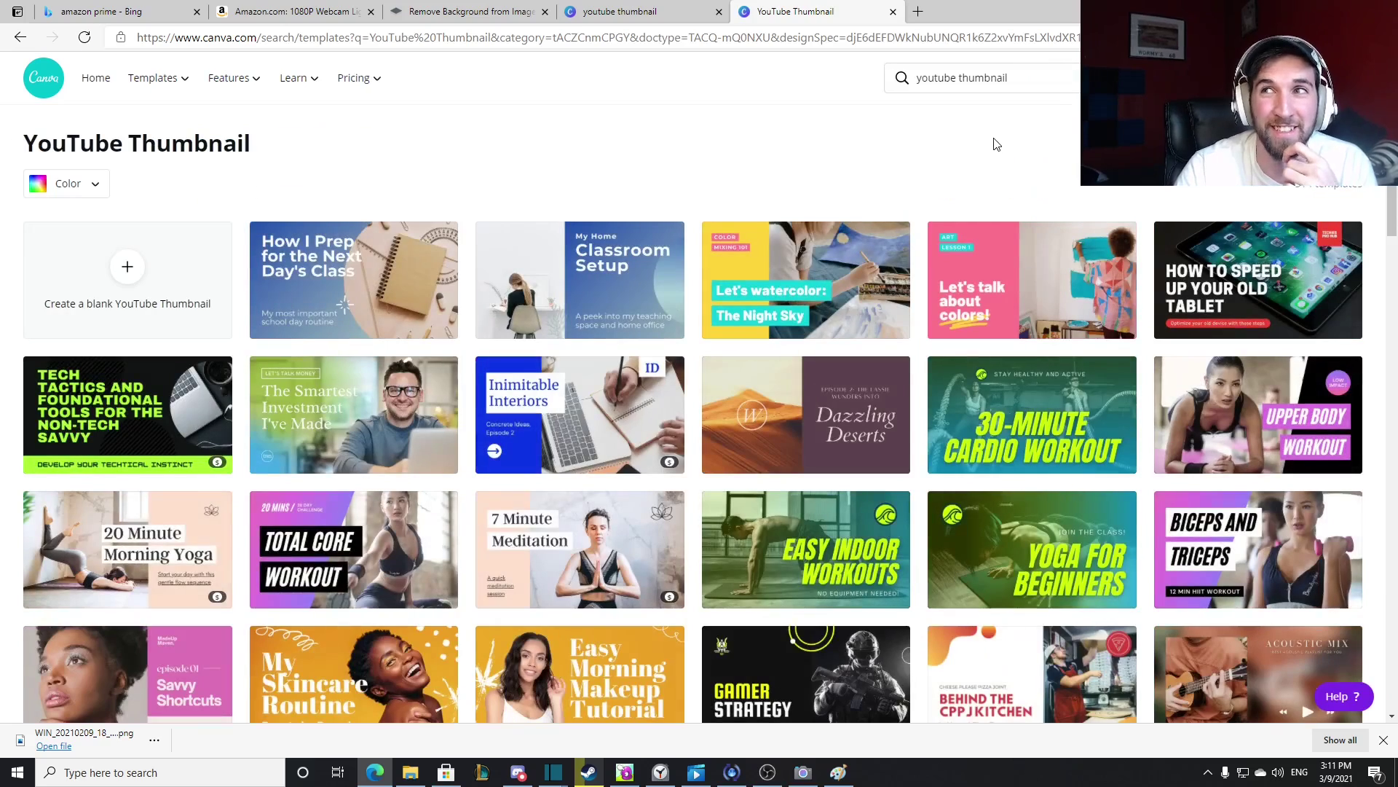
click(176, 275)
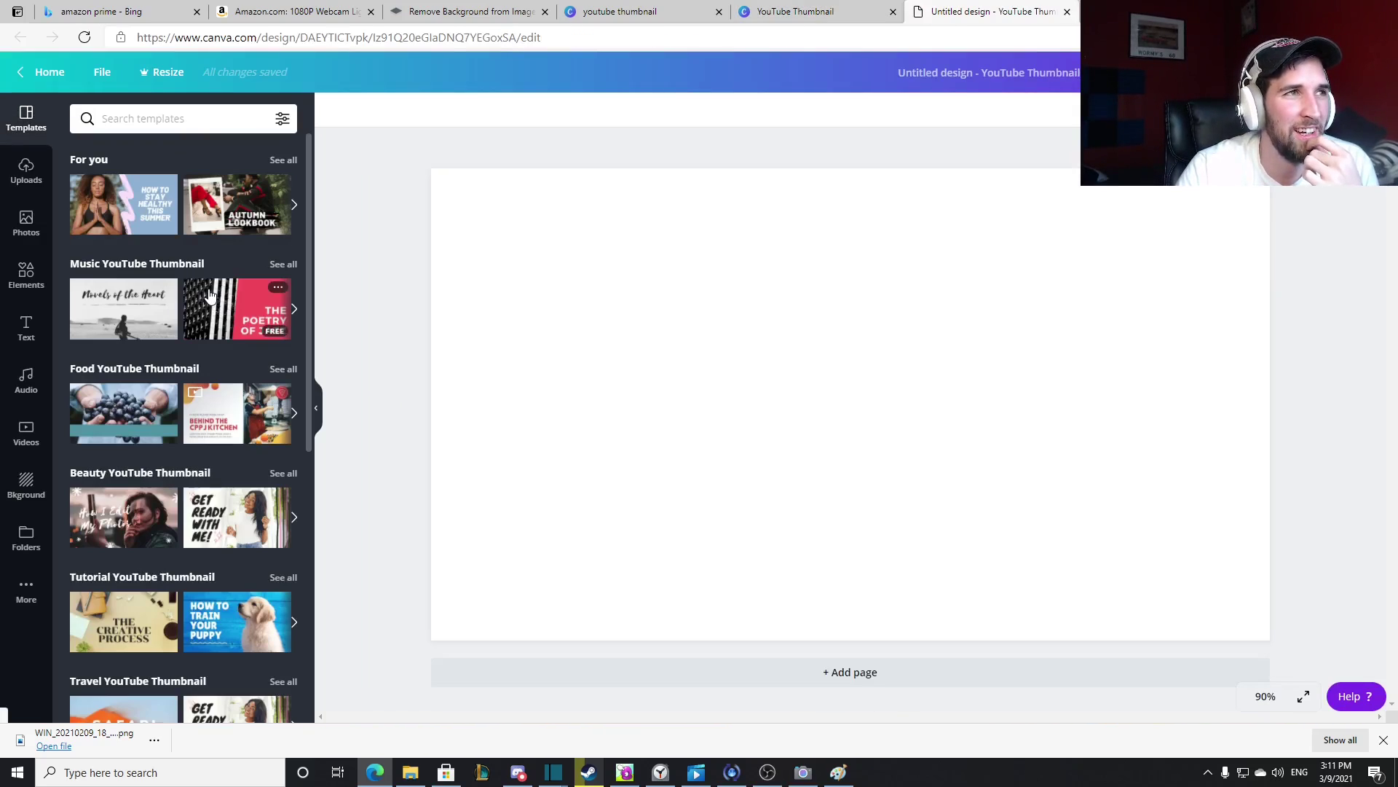
Upload the saved game image from the device and fill the blank thumbnail page with it as the background.
click(38, 221)
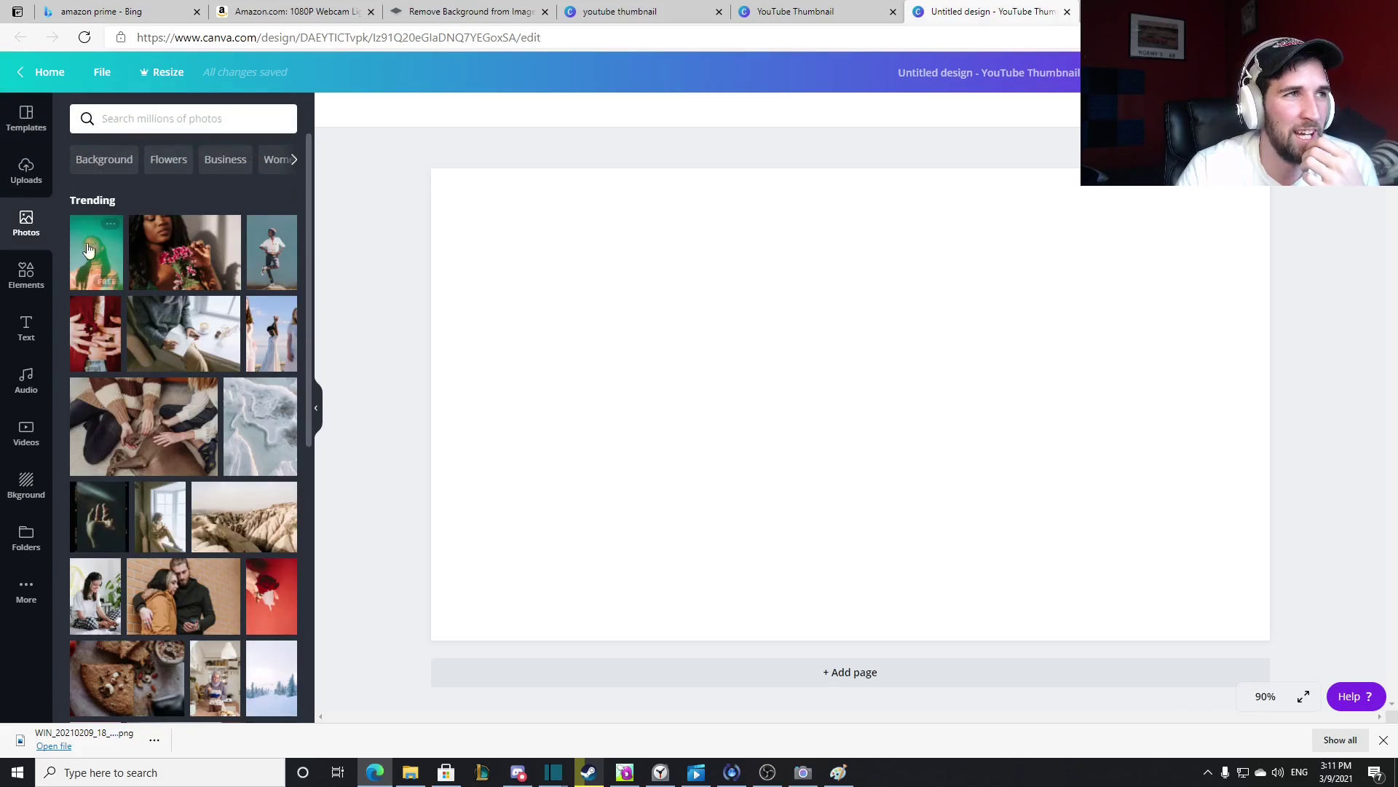
click(20, 170)
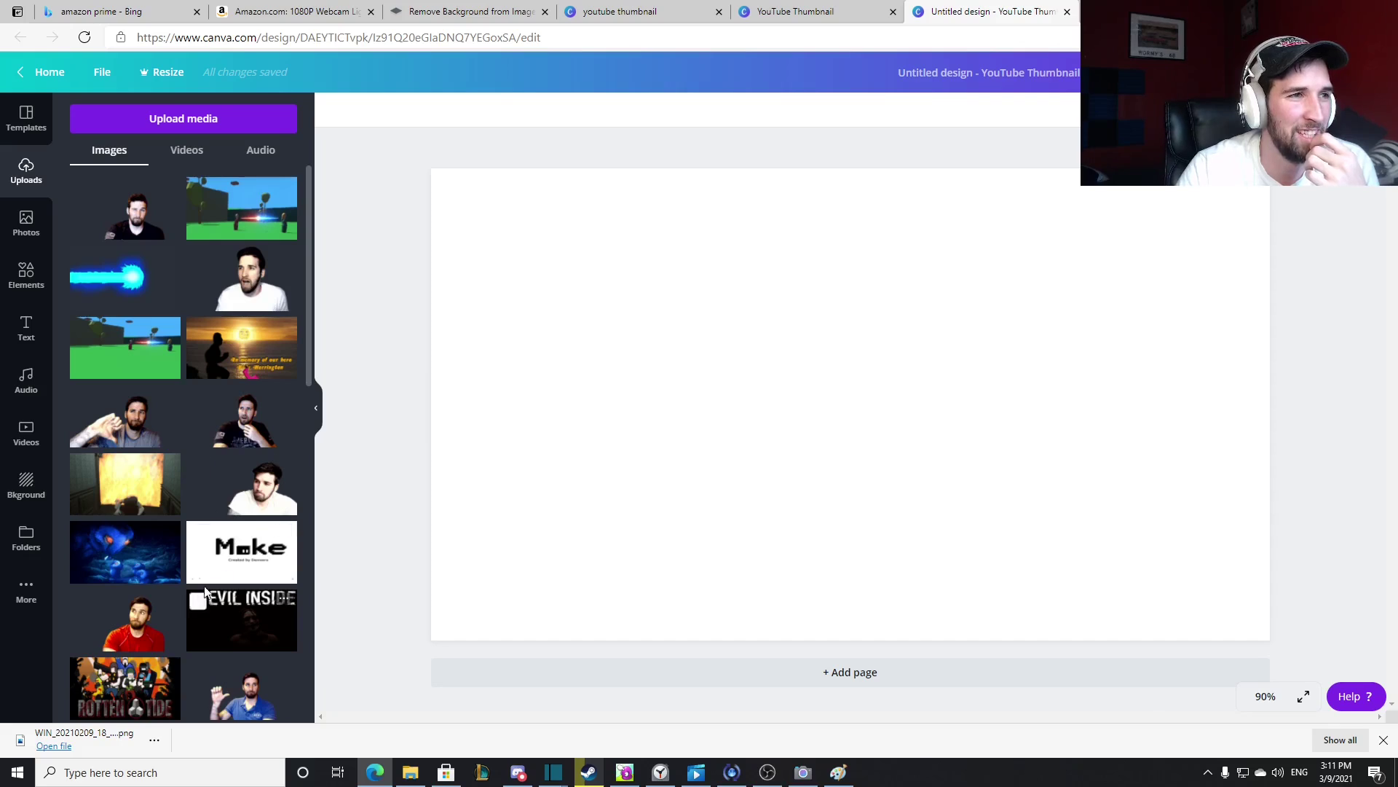
click(201, 129)
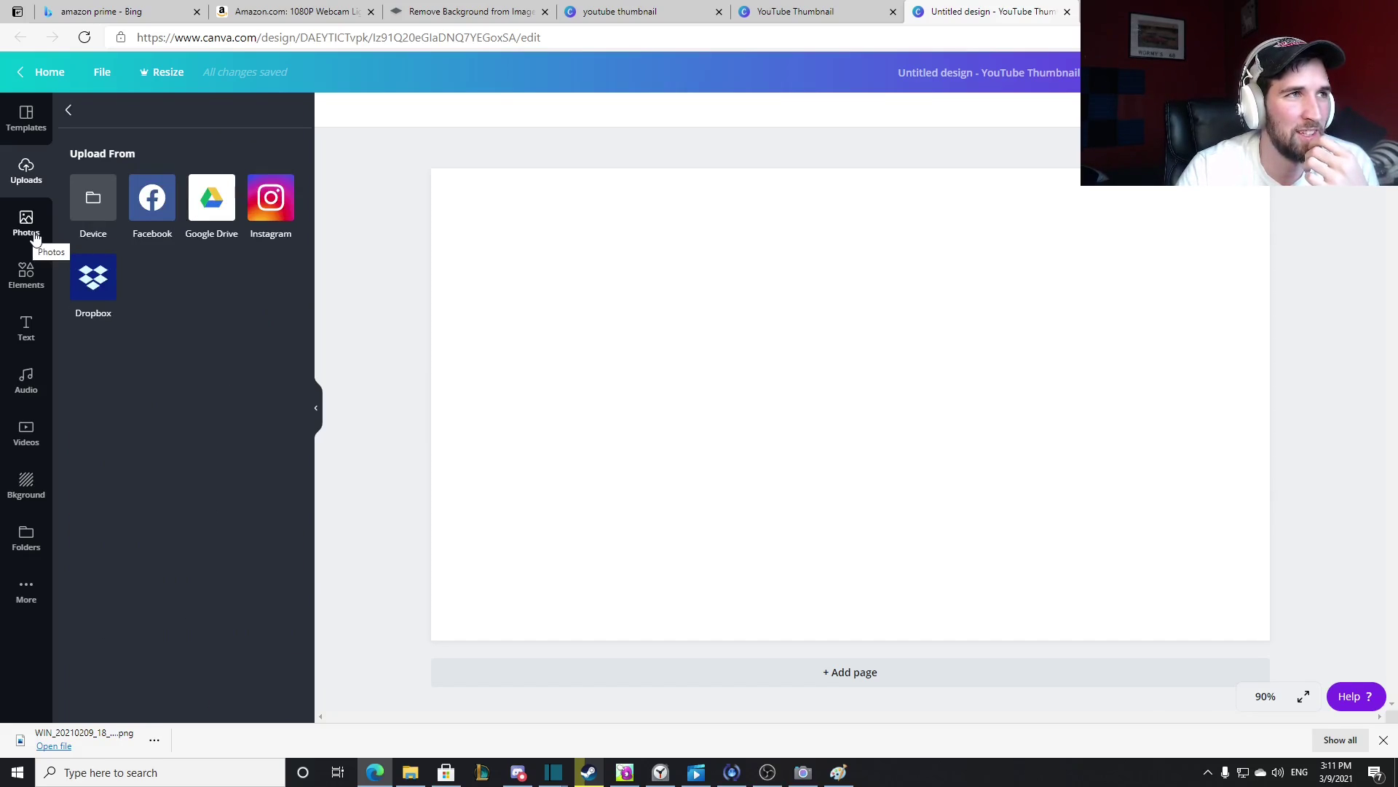
click(94, 210)
double_click(201, 131)
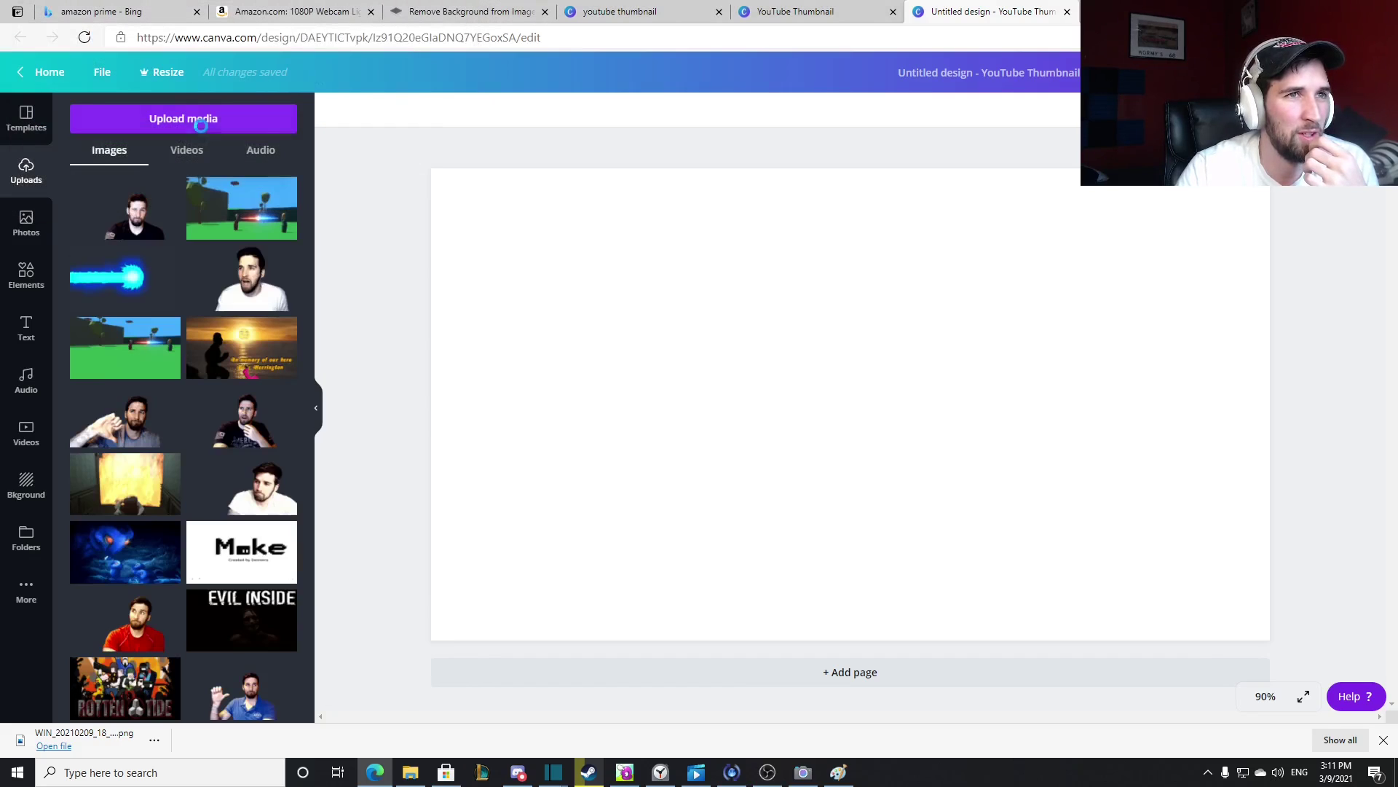
drag(127, 209, 521, 209)
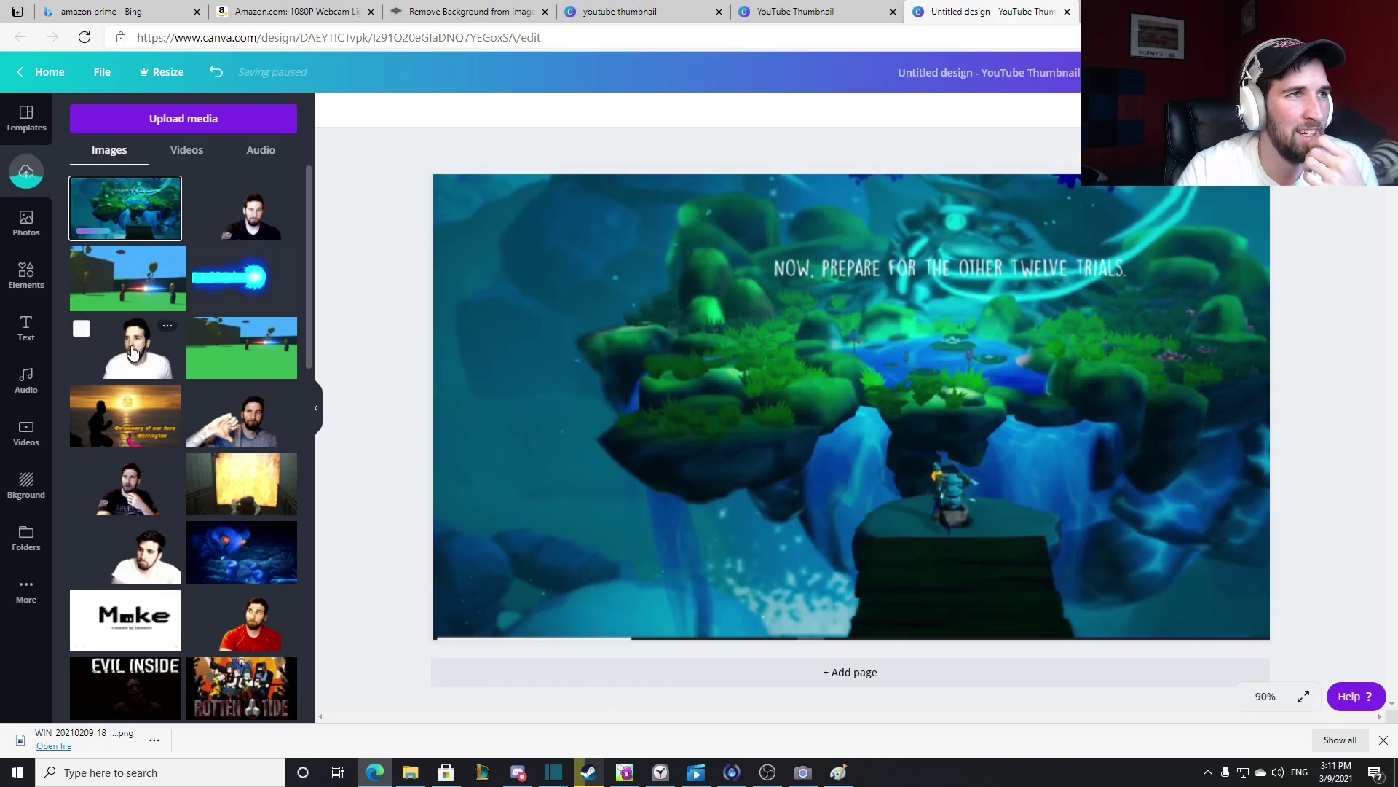
Place the background-removed photo of the man in the black shirt at the thumbnail's lower left, enlarging it and trimming its right side.
drag(662, 439, 636, 498)
drag(746, 411, 603, 434)
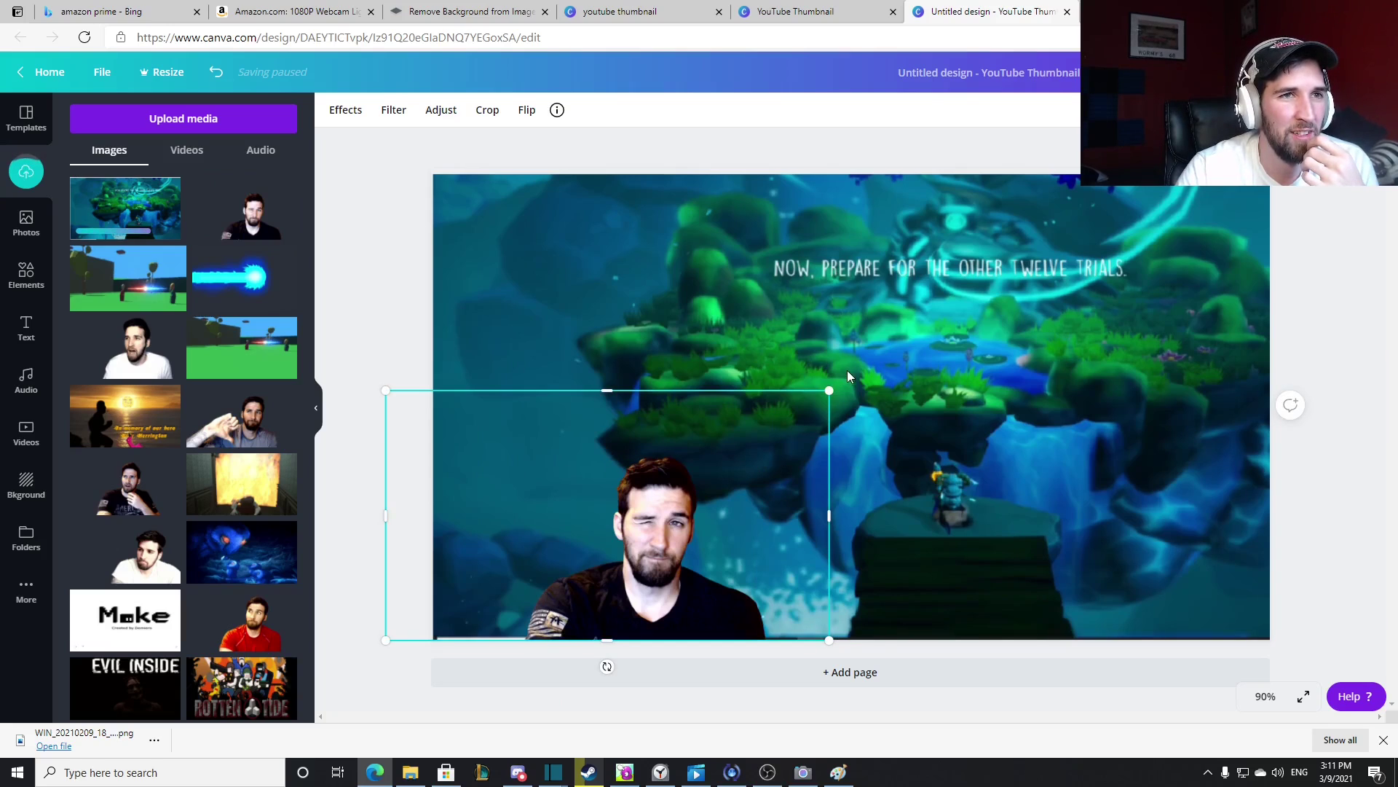
drag(829, 391, 874, 365)
drag(869, 498, 832, 492)
drag(834, 366, 888, 342)
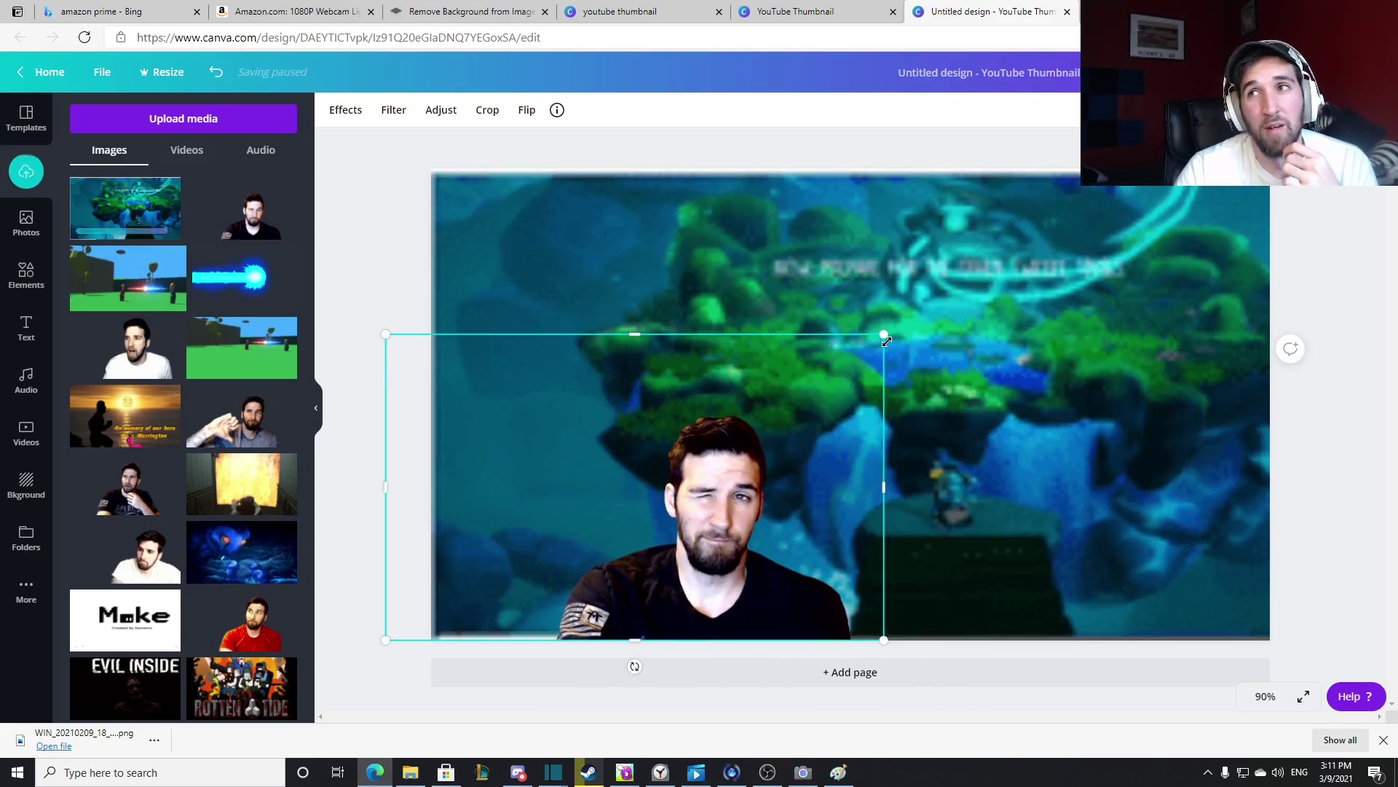